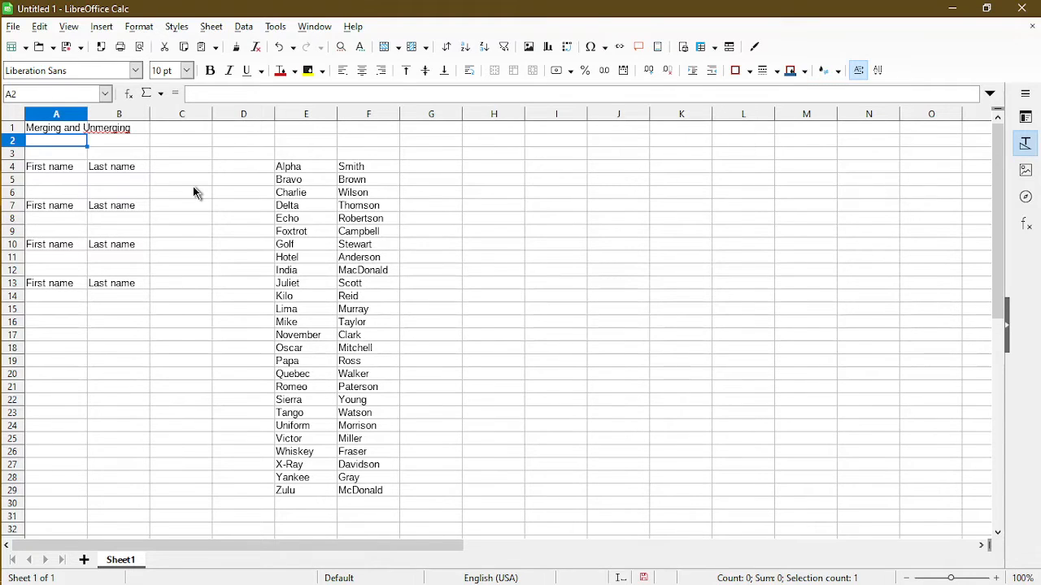
Merge the title cells A1:B1 without centering the text
left_click(68, 129)
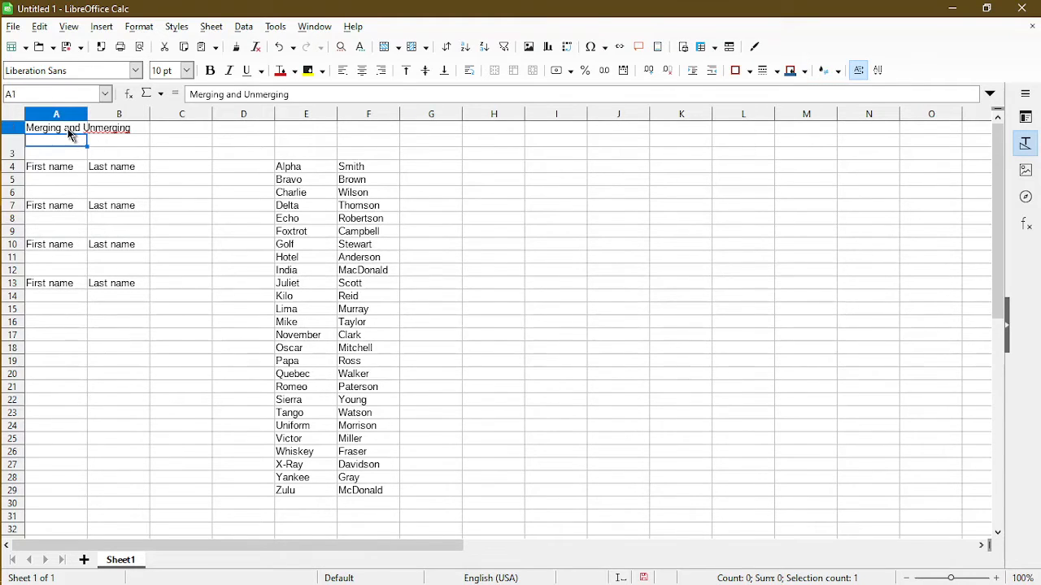
key("shift+Right")
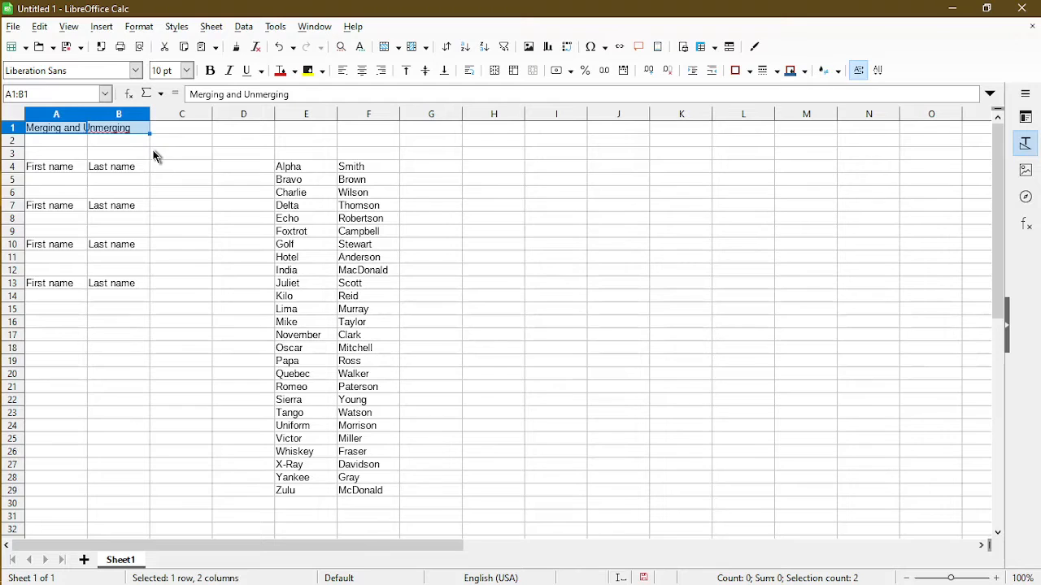
left_click(138, 29)
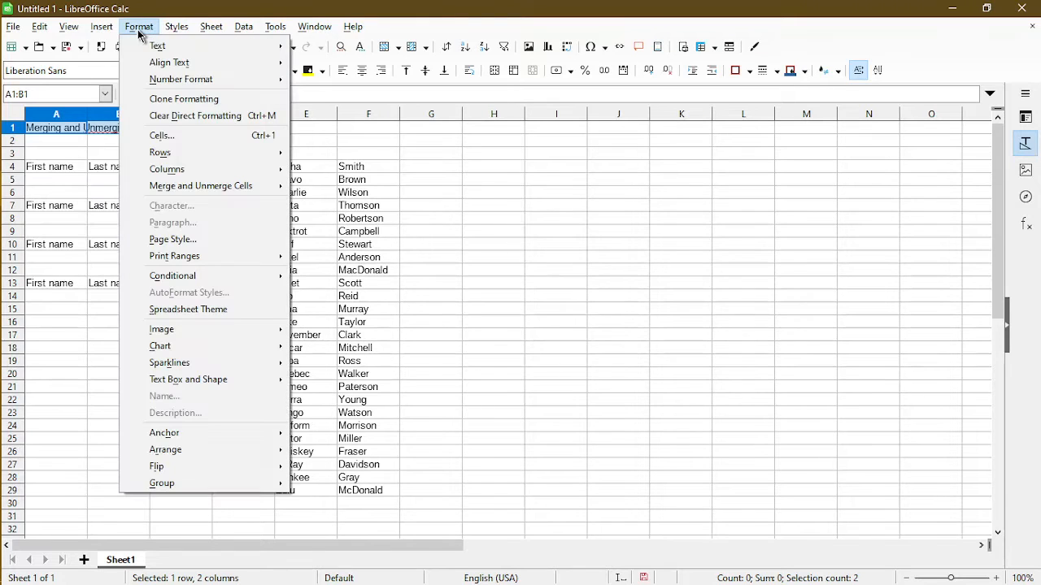
mouse_move(179, 189)
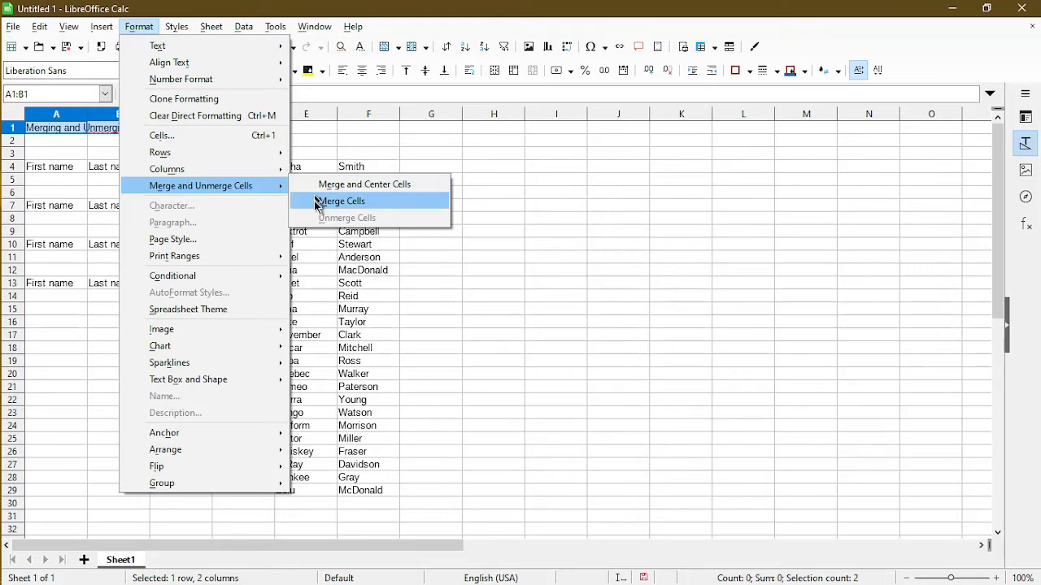
left_click(356, 7)
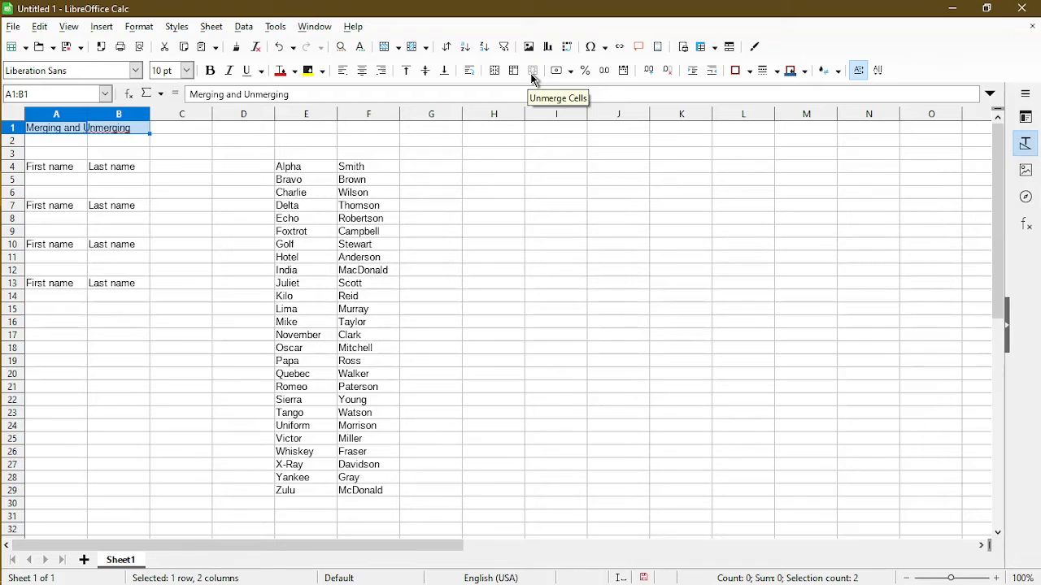
right_click(135, 128)
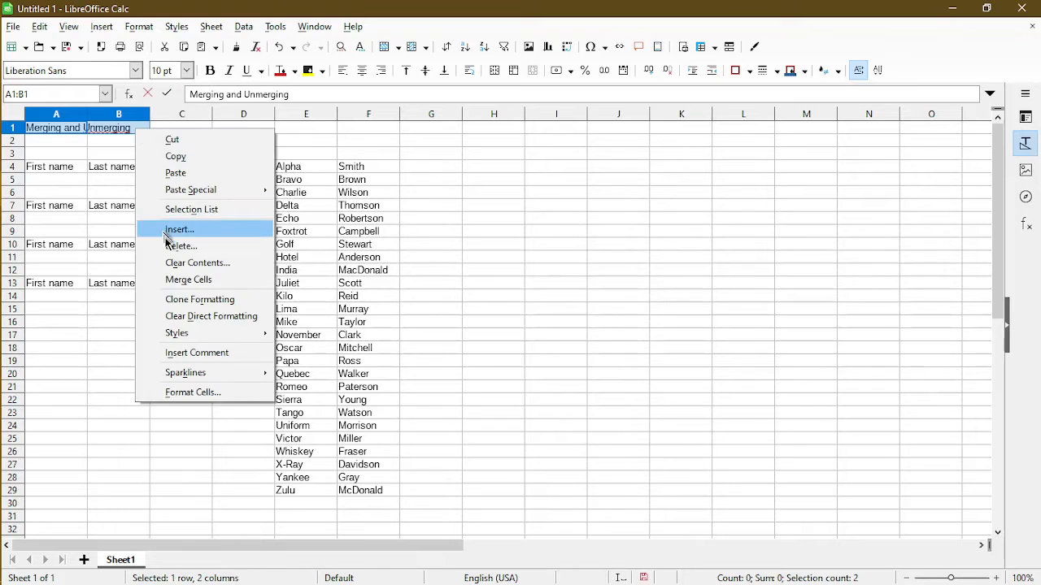
left_click(181, 280)
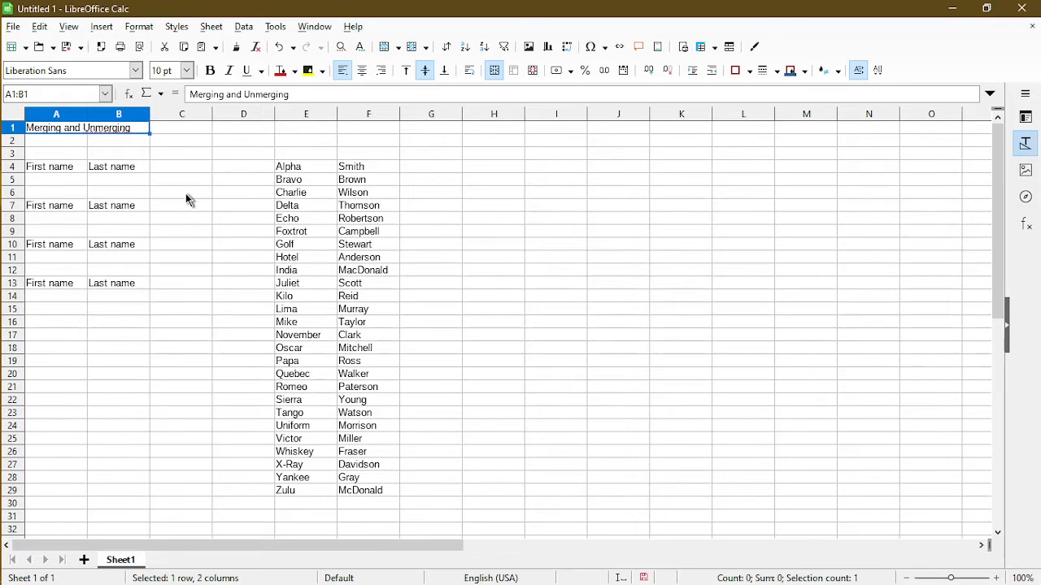
left_click(130, 153)
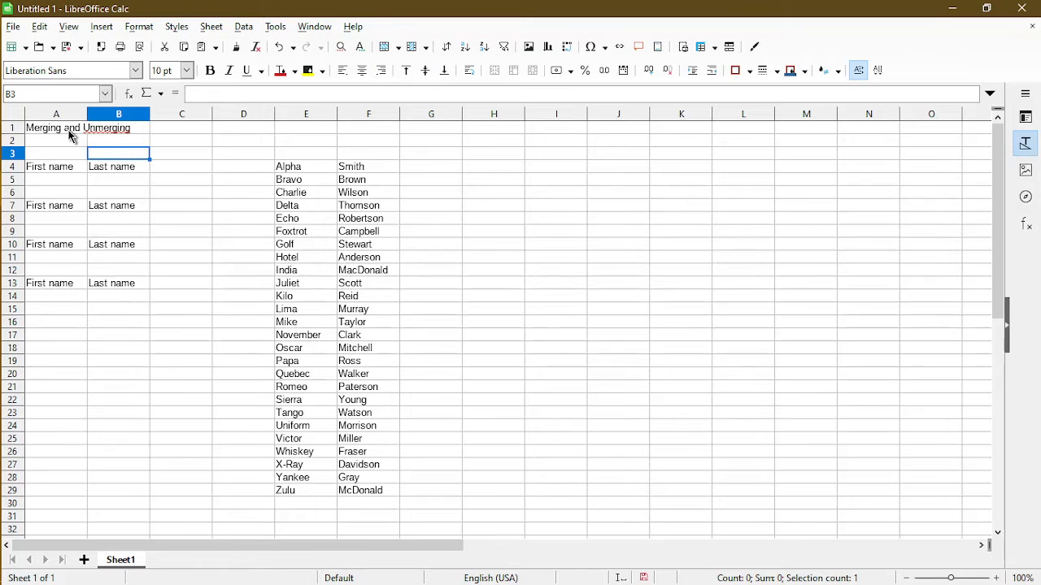
Unmerge the title cell A1:B1 back into separate cells
left_click(120, 132)
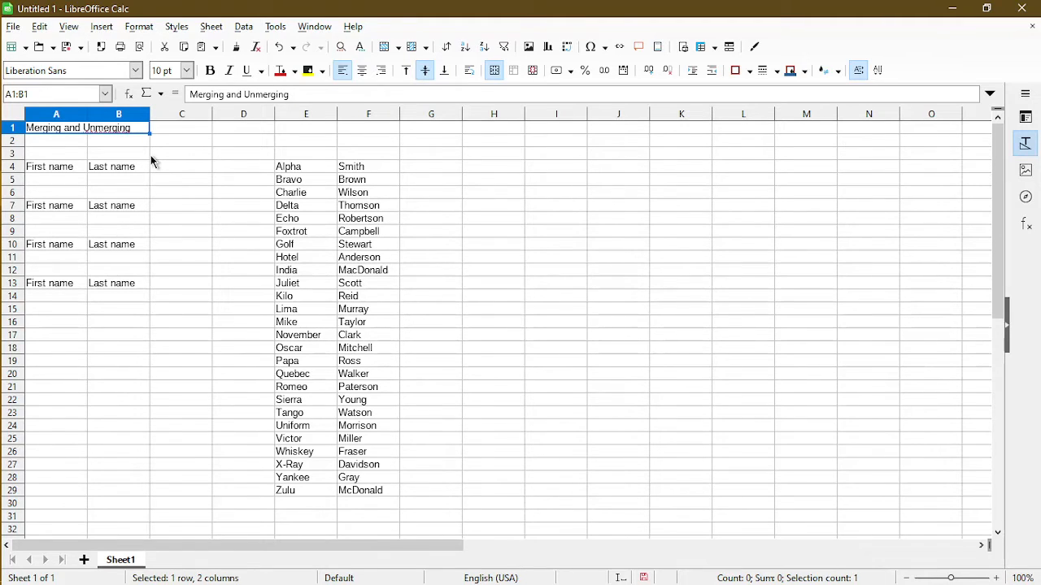
left_click(531, 75)
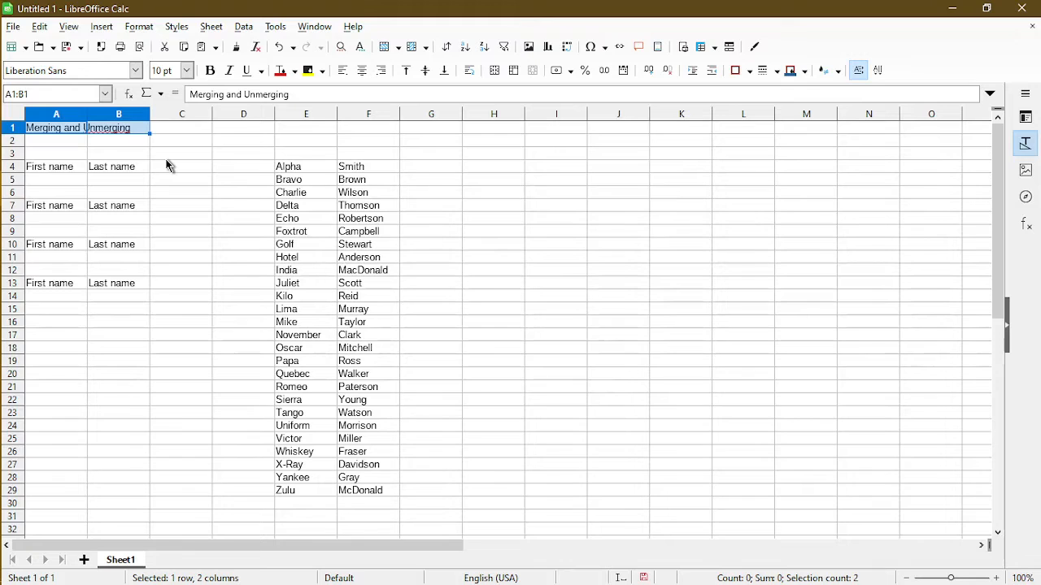
left_click(102, 132)
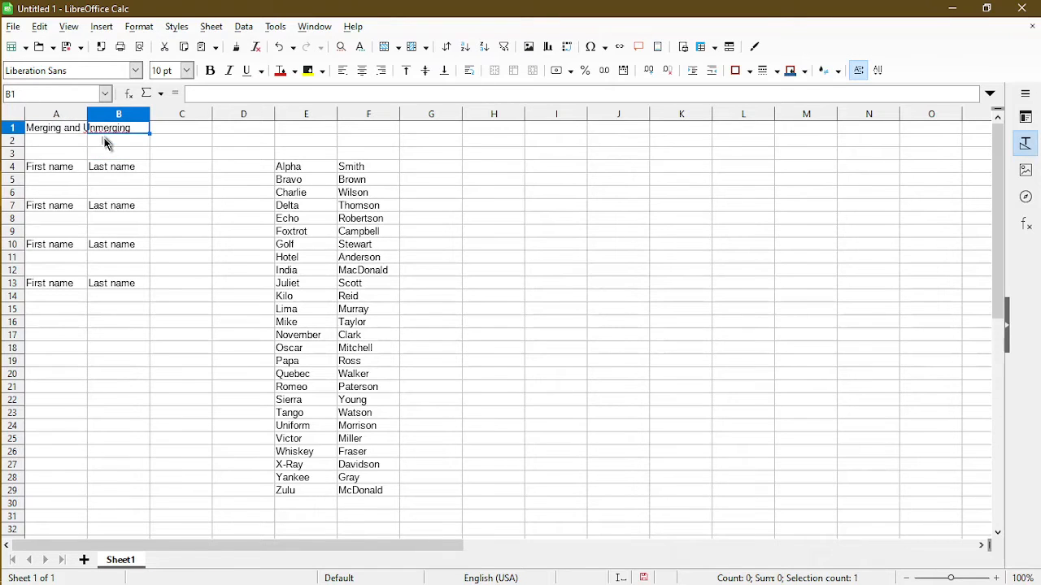
left_click(60, 131)
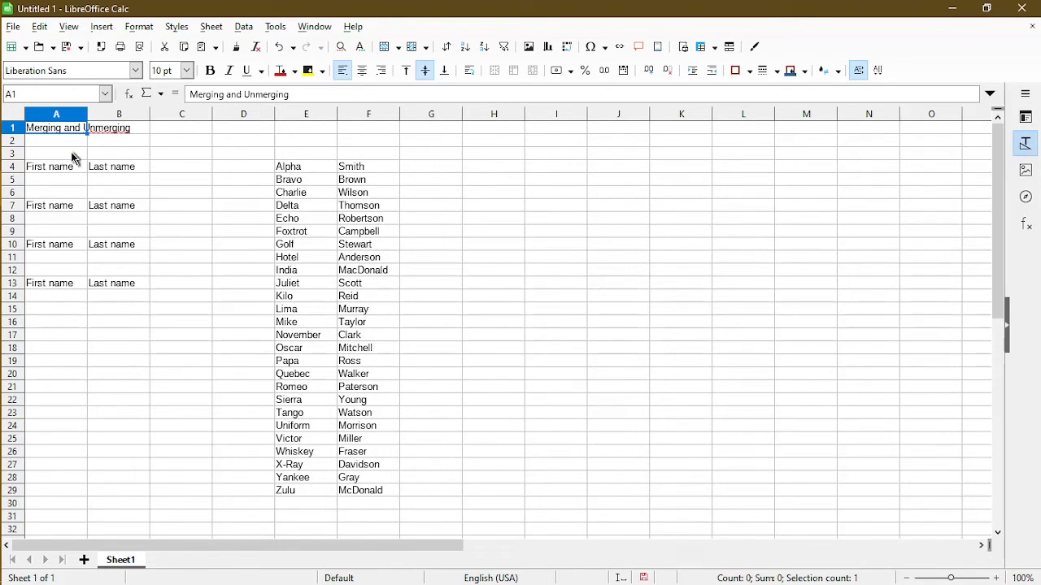
Merge and center A4:B4, moving the contents of the hidden cells into the first cell
left_click(75, 165)
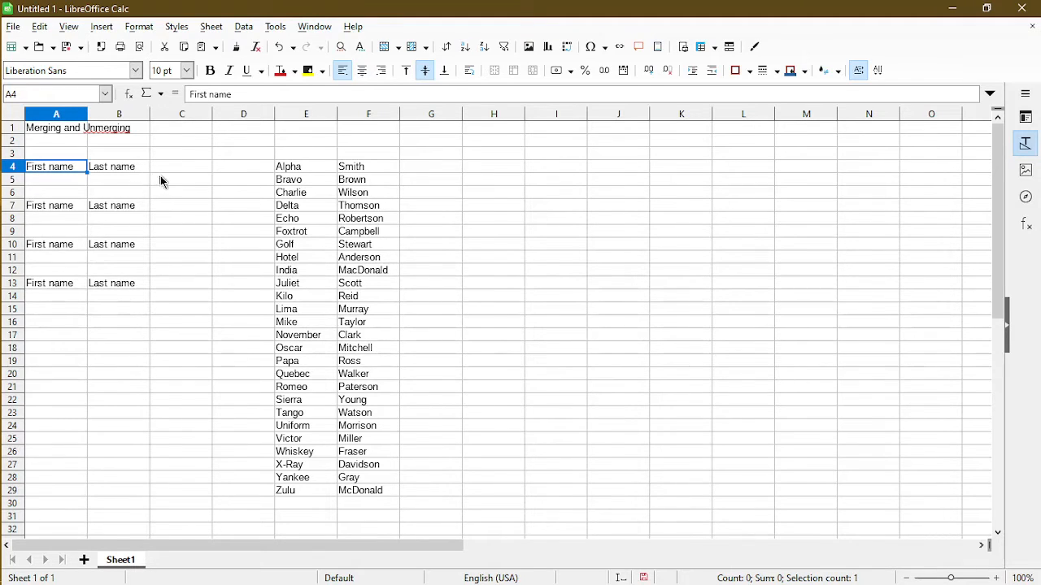
key("shift+Right")
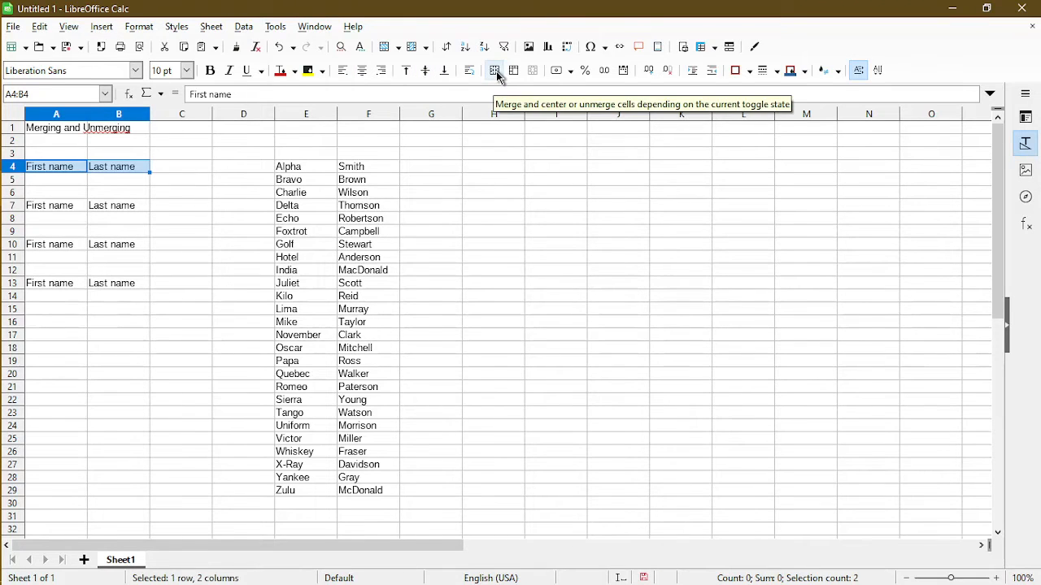
left_click(496, 70)
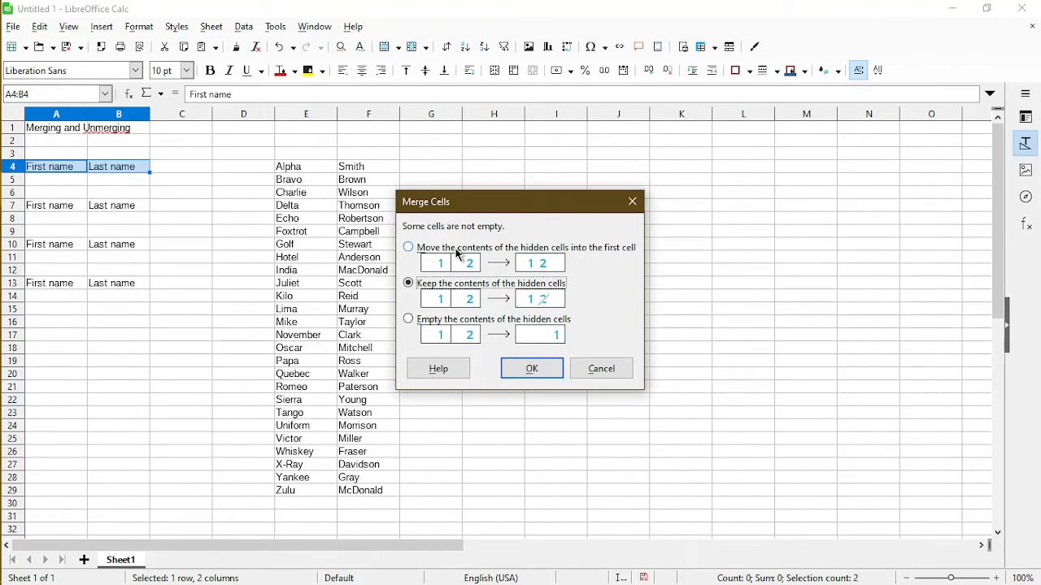
left_click(458, 253)
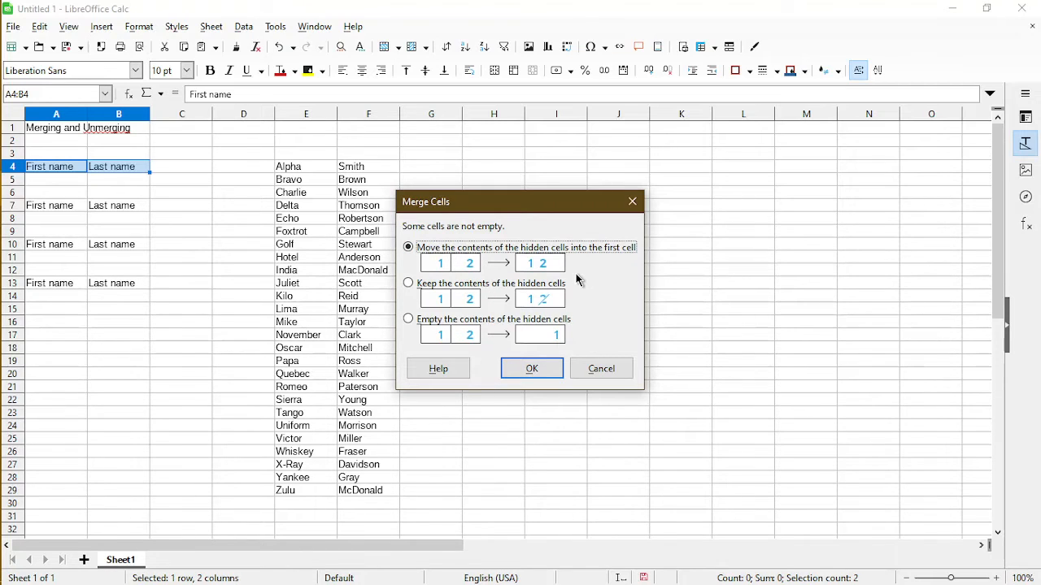
left_click(553, 372)
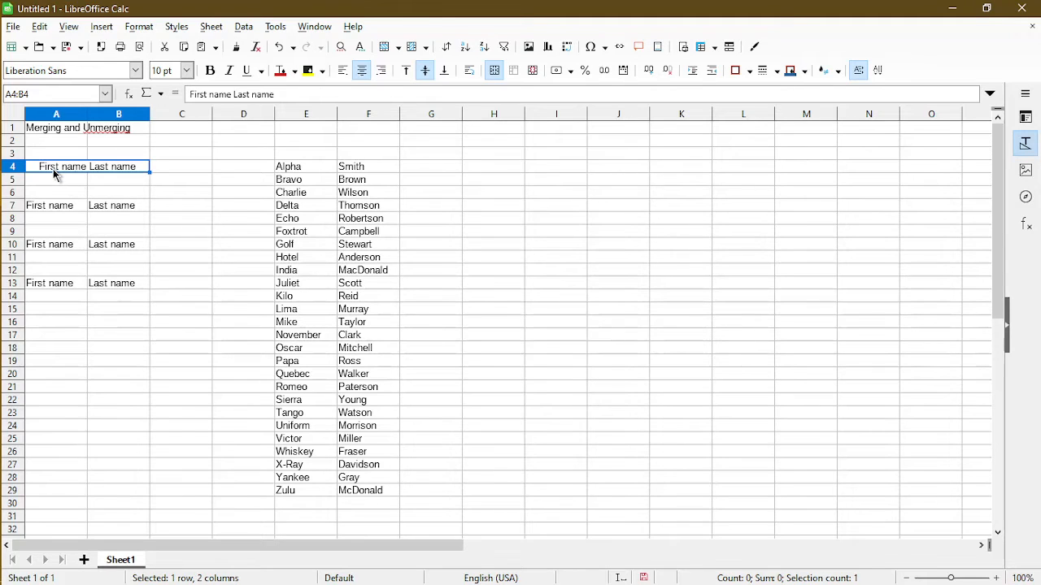
Merge and center A7:B7 with the option to keep the contents of the hidden cells
left_click_drag(49, 205, 122, 206)
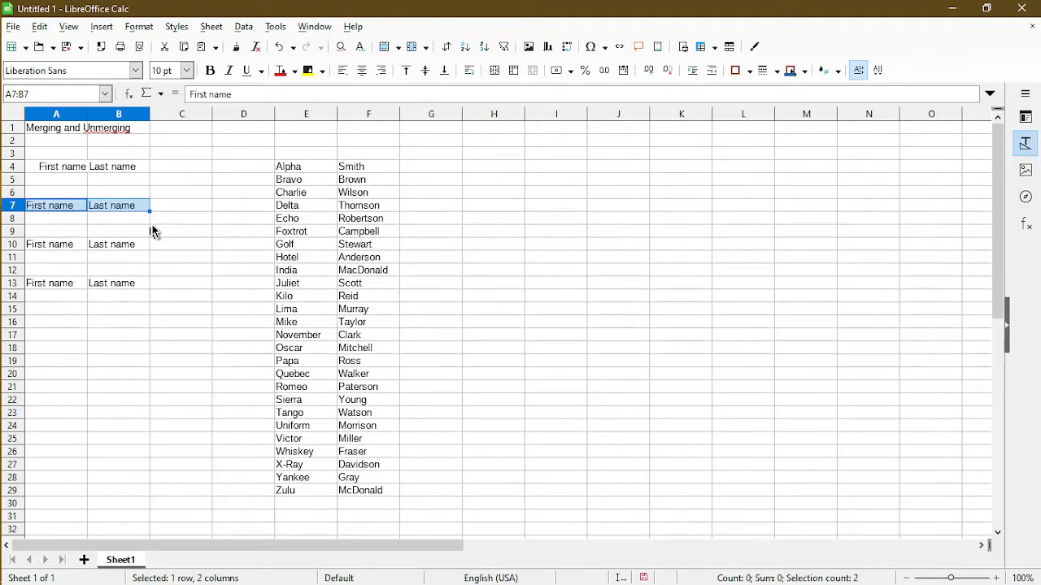
left_click(496, 72)
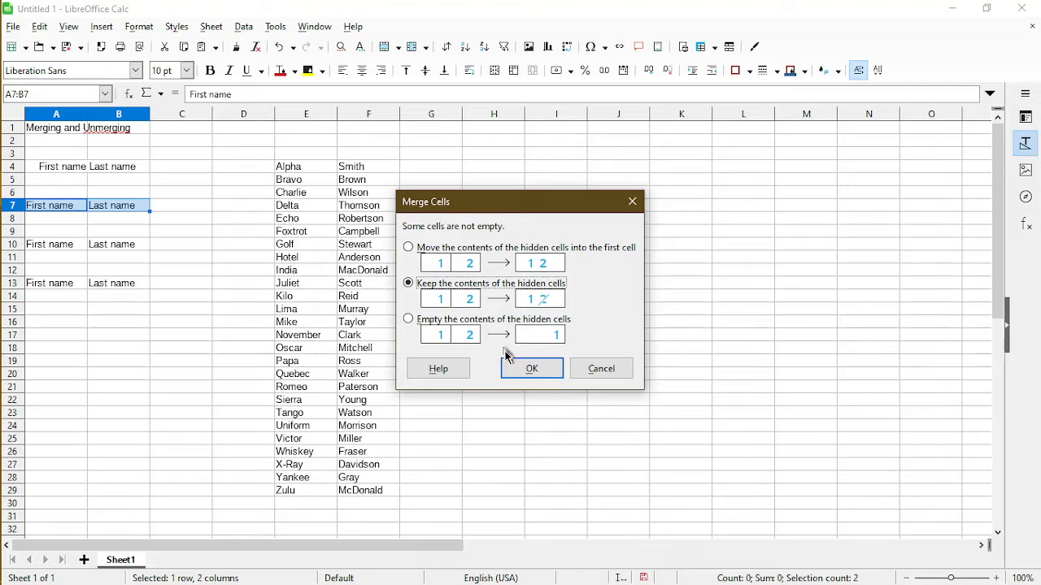
left_click(525, 372)
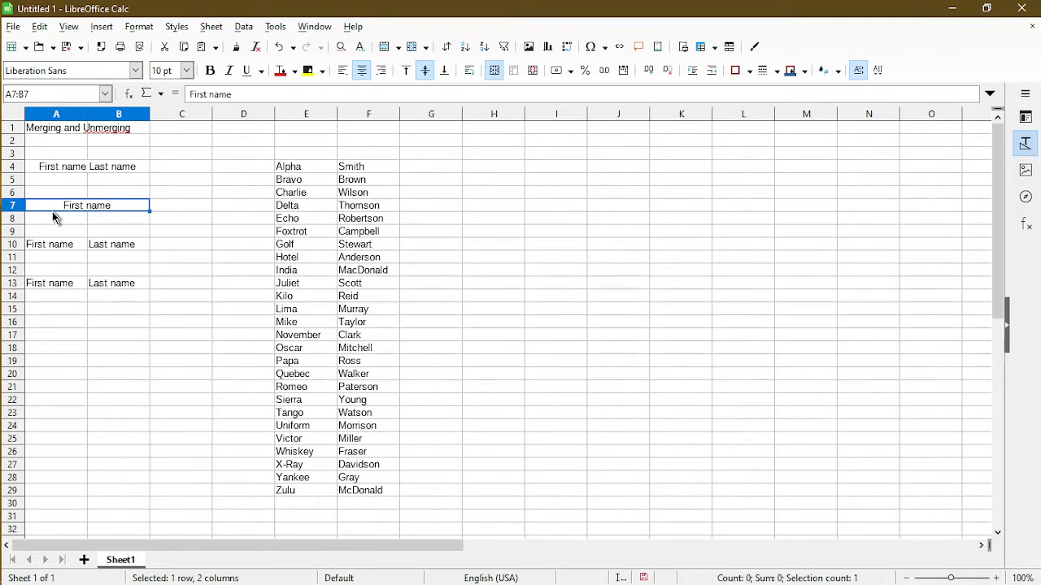
key("ctrl+z")
key("ctrl+y")
Merge and center A10:B10 with the option to empty the contents of the hidden cells
left_click_drag(65, 244, 114, 246)
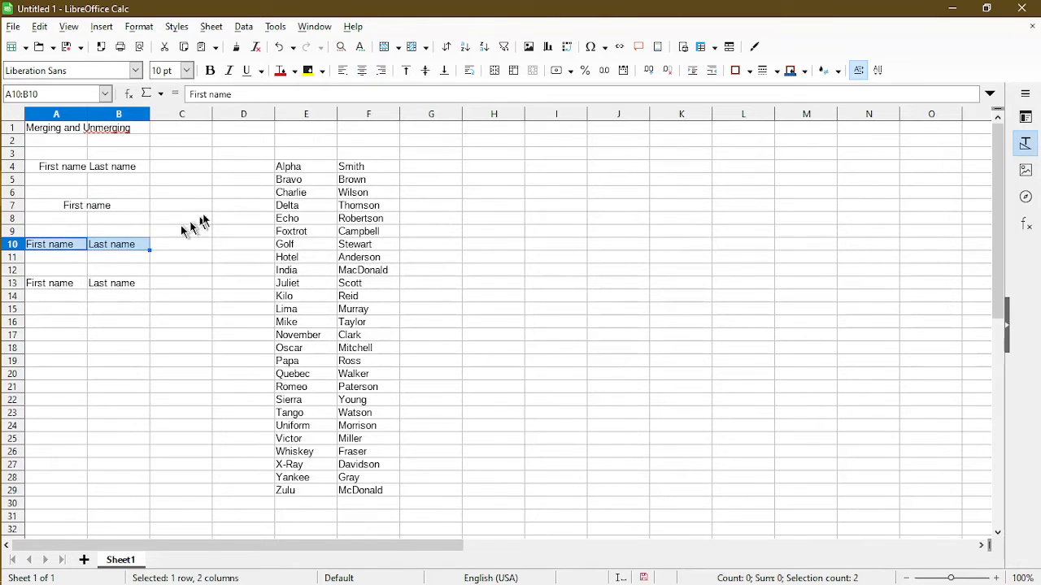
left_click(495, 71)
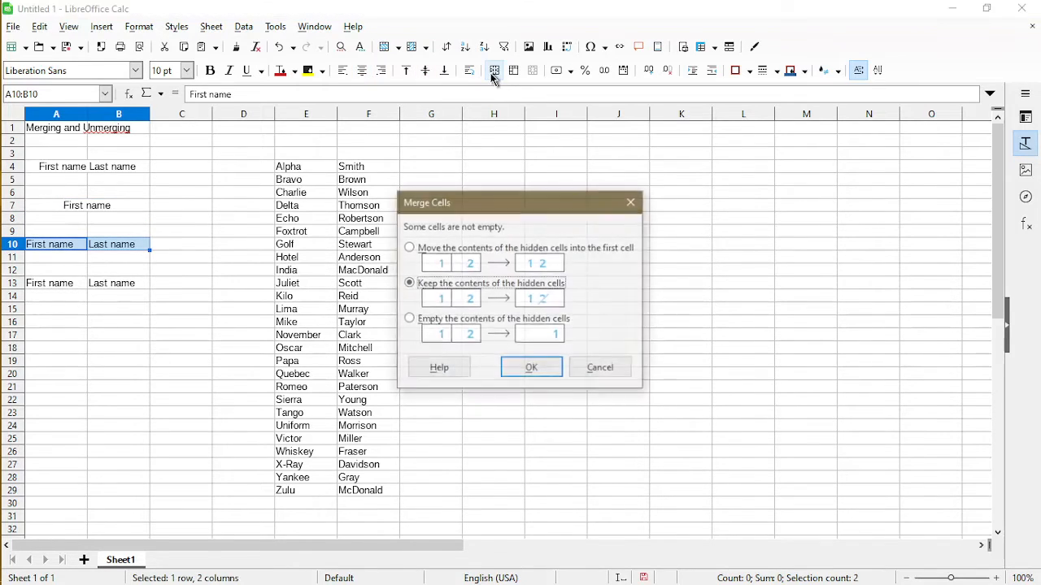
left_click(446, 328)
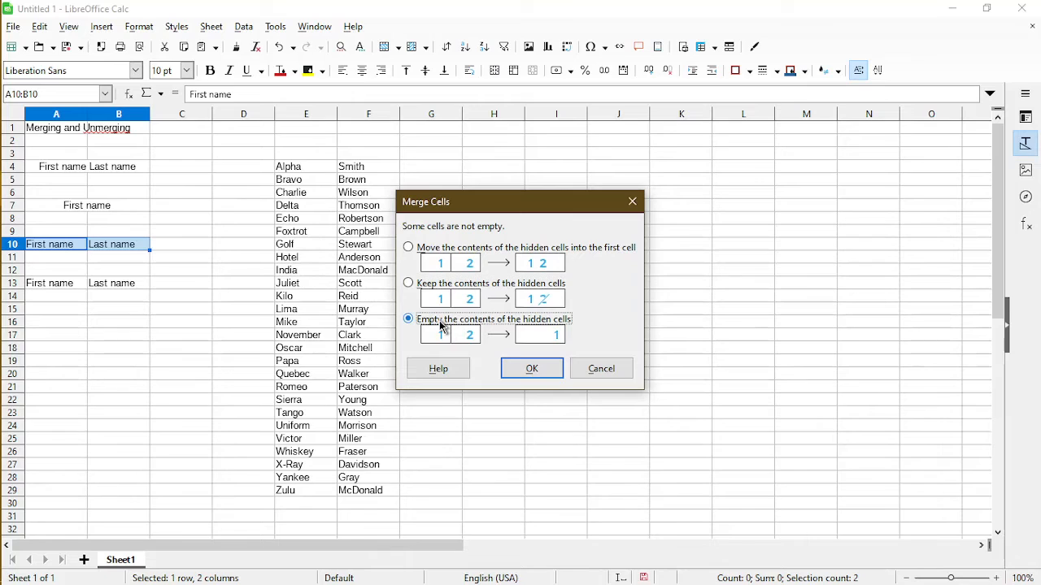
left_click(508, 370)
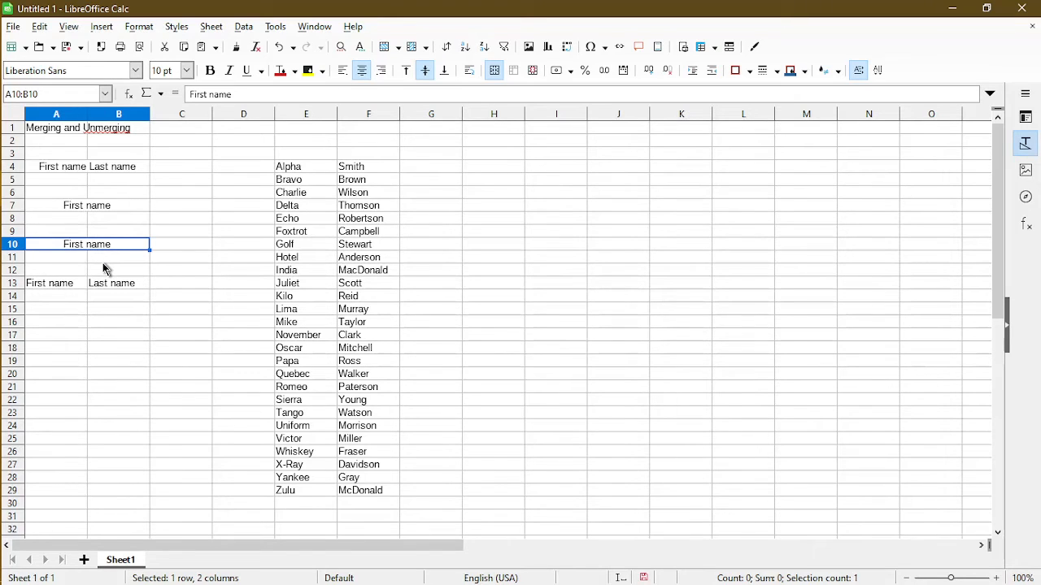
left_click(118, 216)
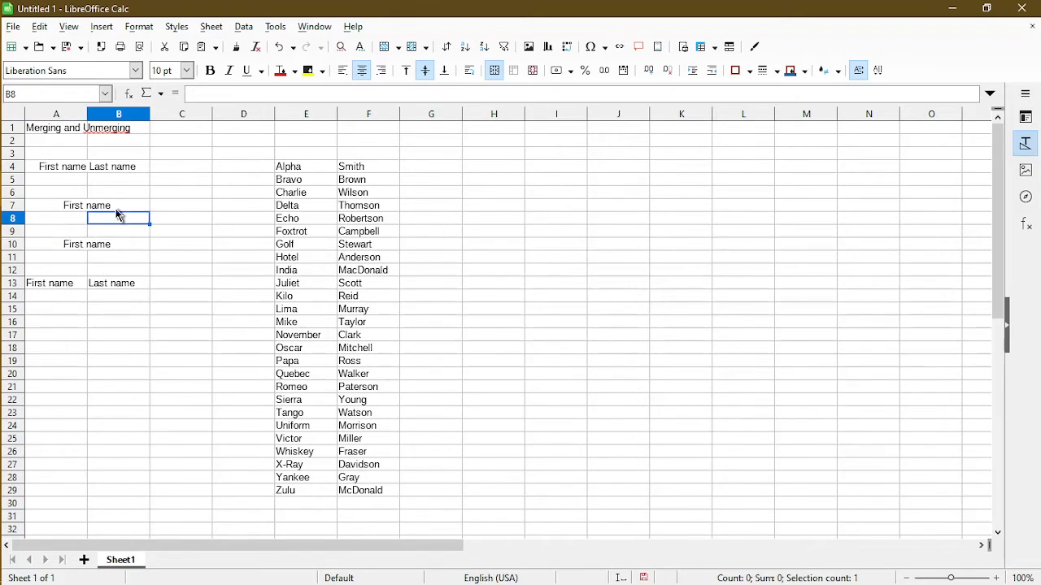
left_click(120, 209)
left_click(121, 245)
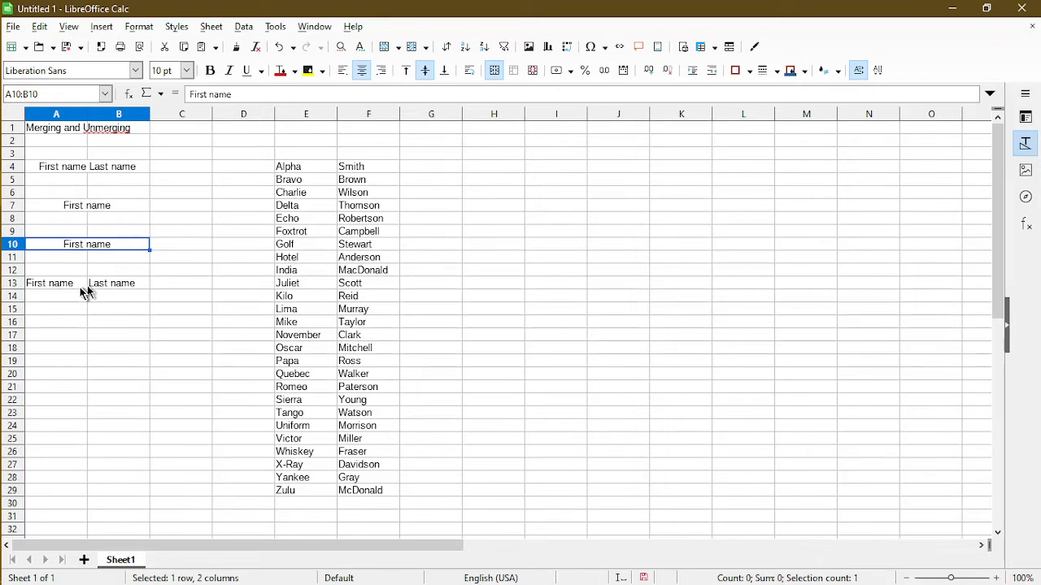
Merge A13:B13 without centering, emptying the contents of the hidden cells, and compare it with the centered merge in row 10
left_click_drag(65, 286, 122, 285)
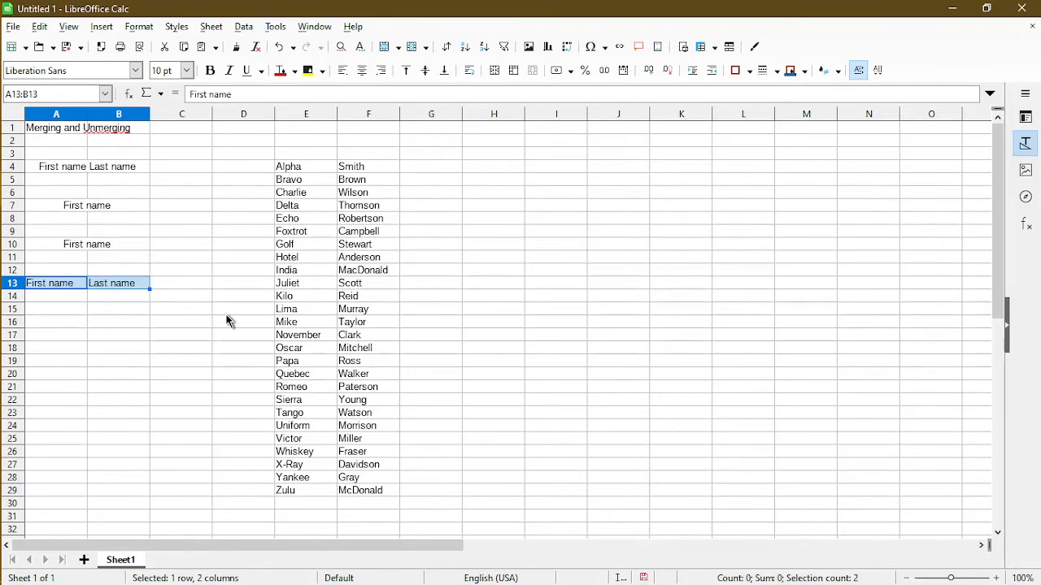
left_click(512, 71)
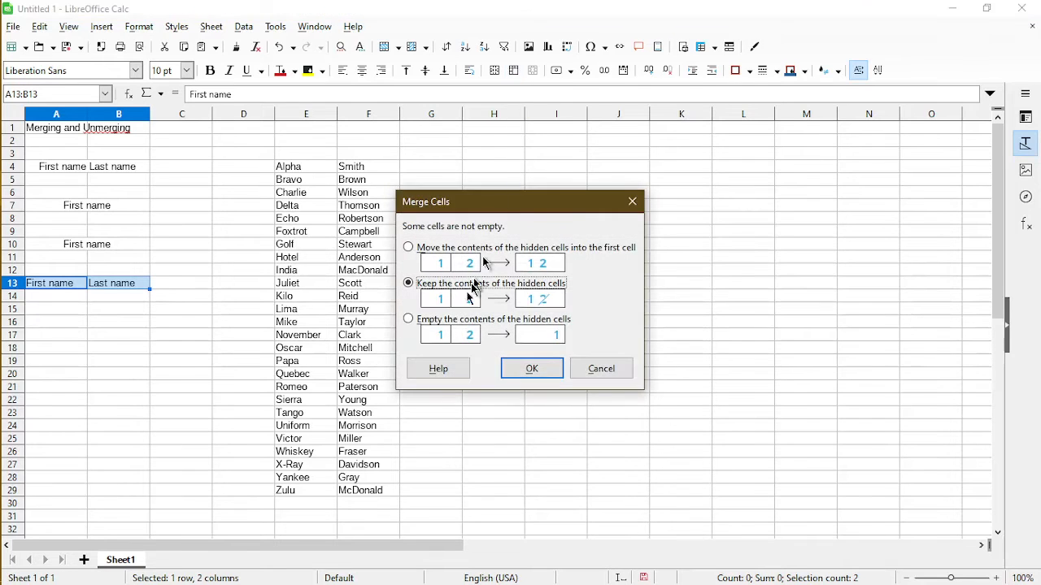
left_click(446, 328)
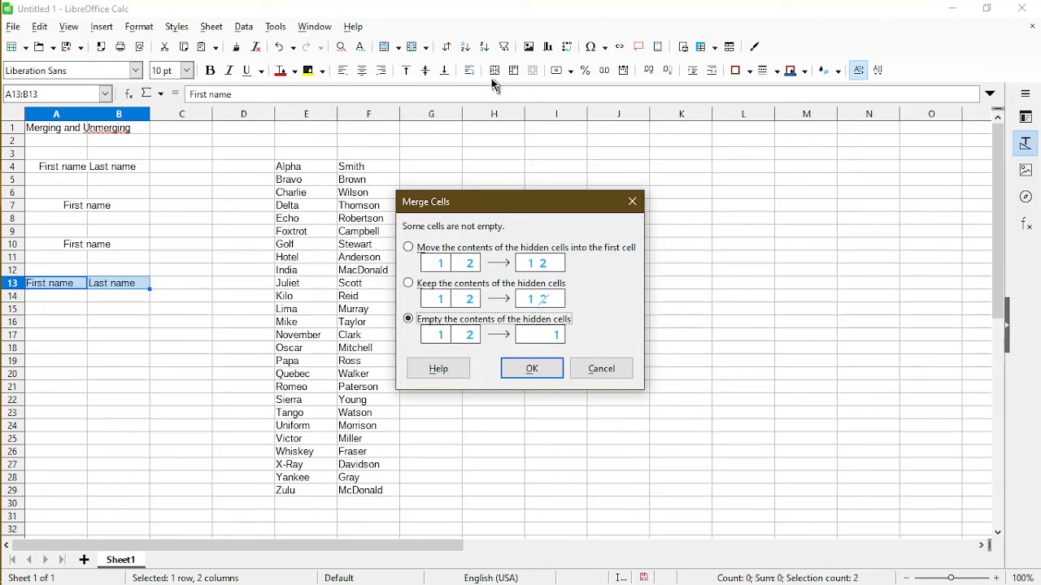
left_click(531, 370)
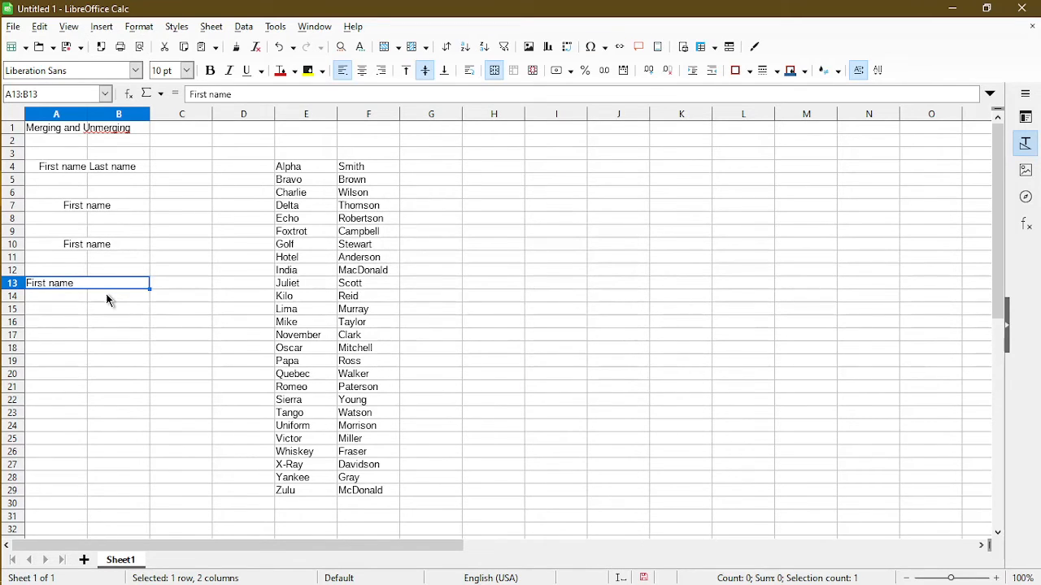
left_click(104, 295)
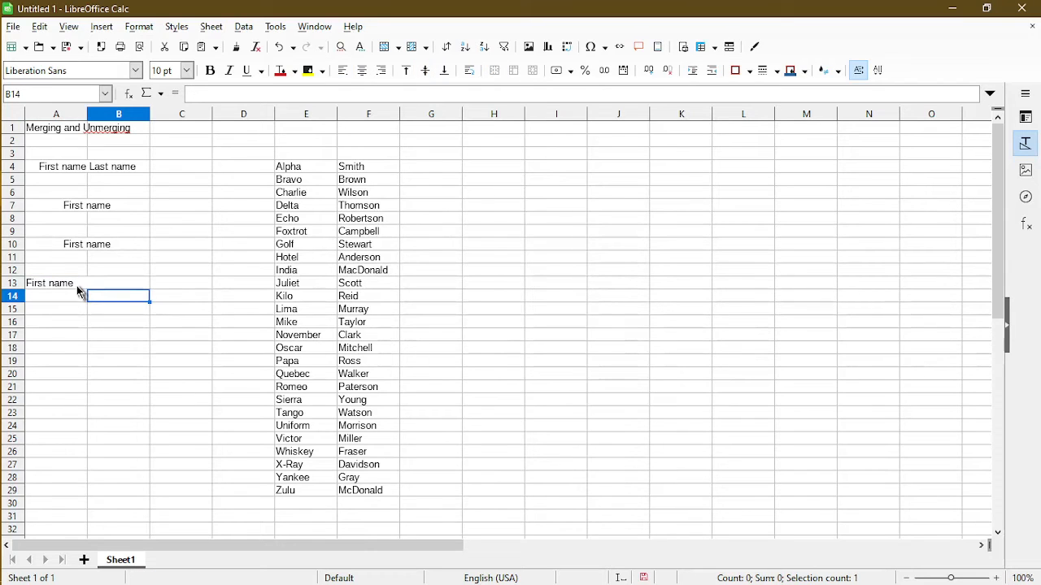
left_click(79, 286)
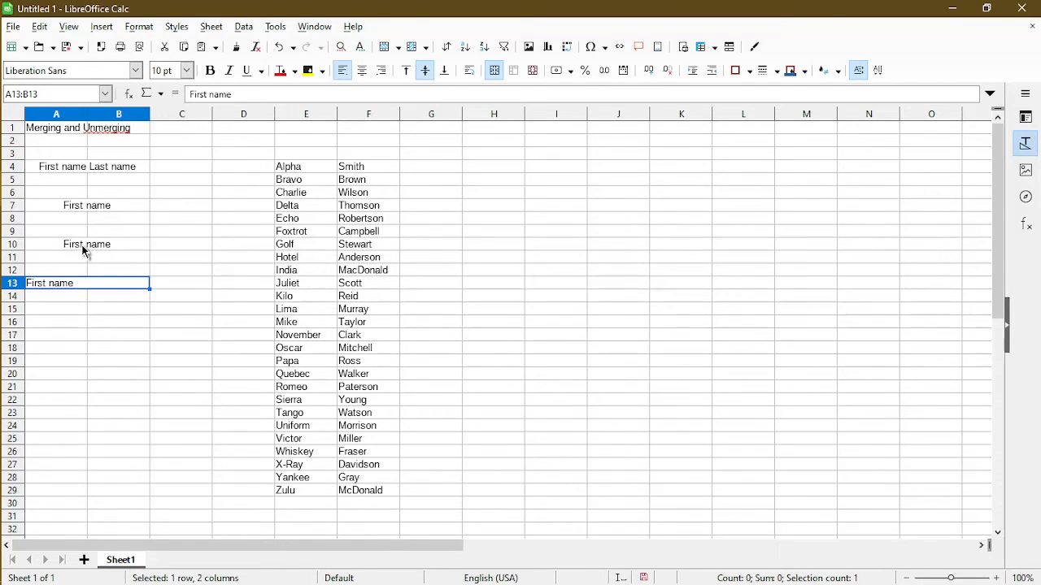
left_click(83, 249)
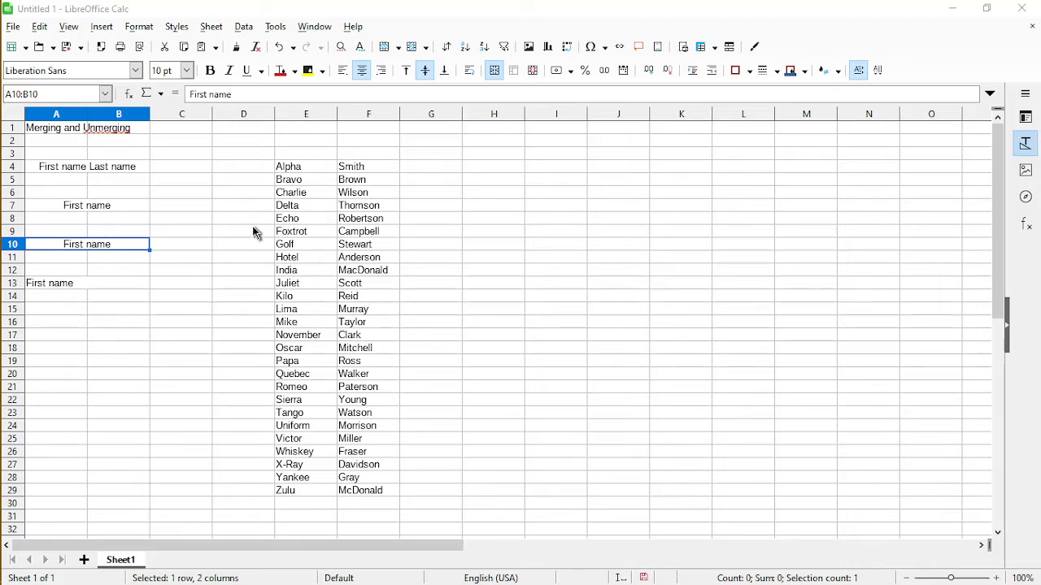
Merge and center the name block E4:F7 vertically without centering the text, keeping the contents of the hidden cells
left_click(253, 182)
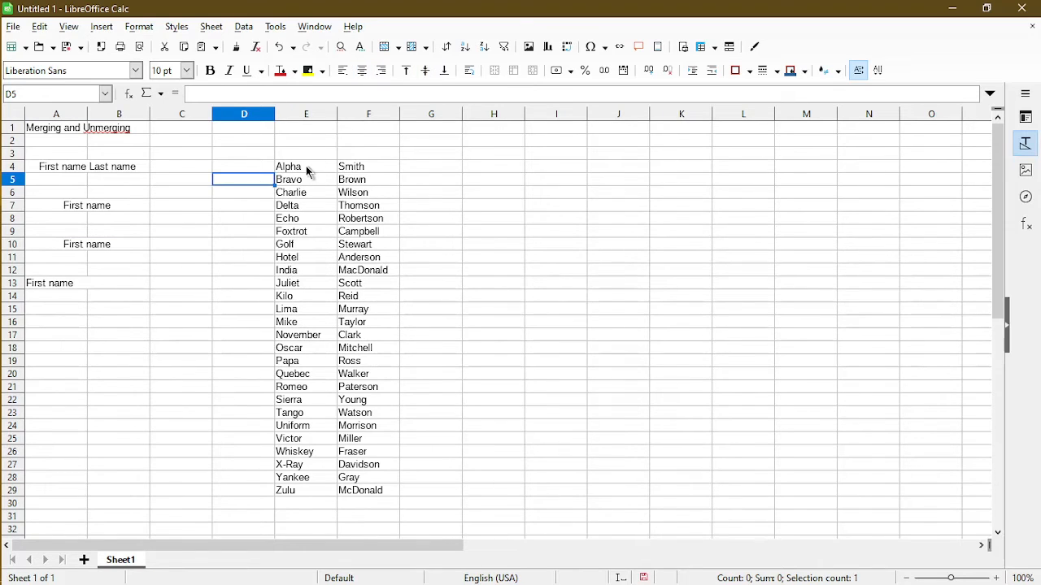
left_click_drag(306, 167, 348, 216)
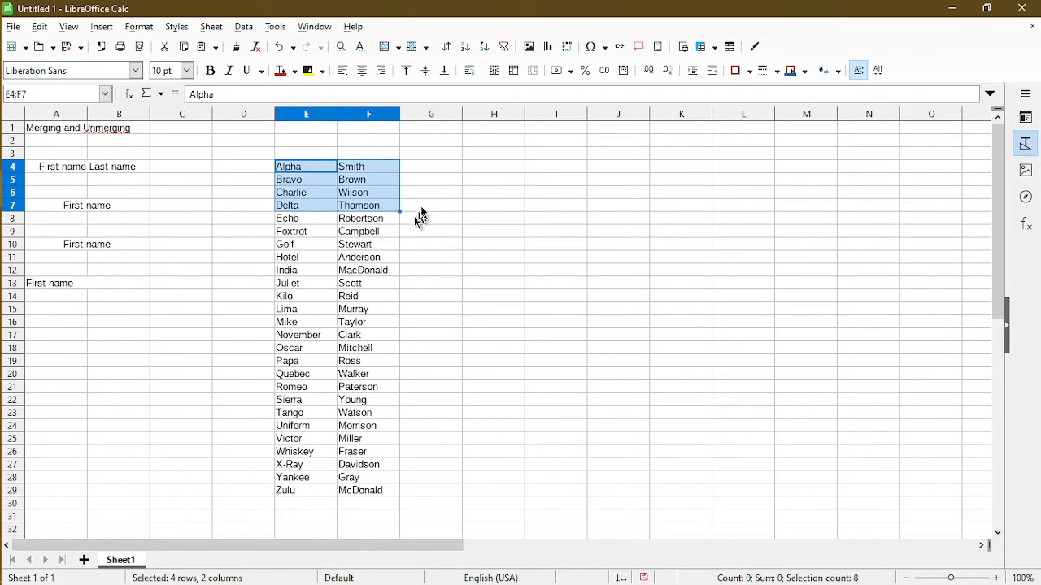
left_click(511, 75)
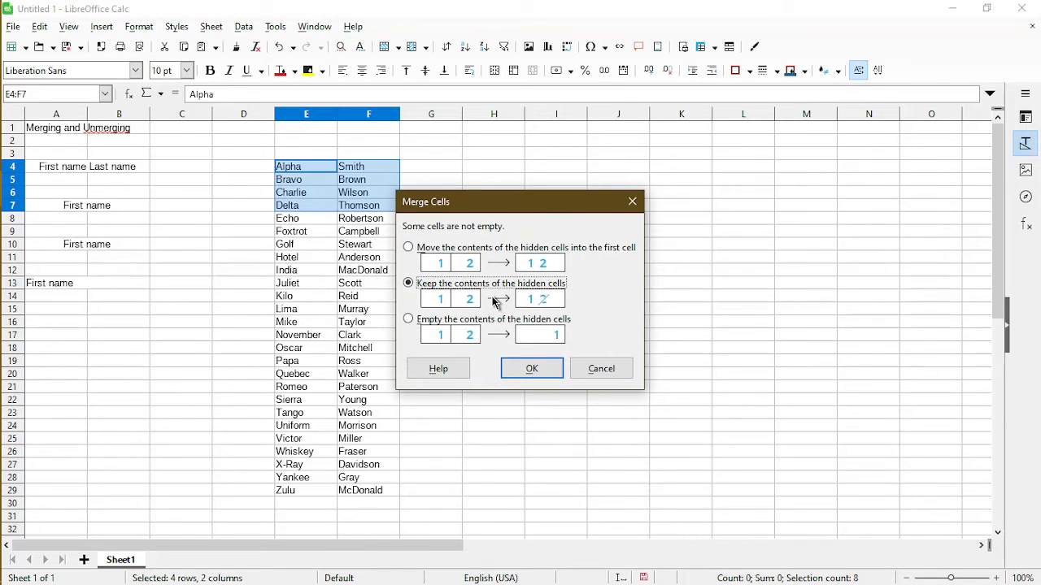
left_click(530, 377)
left_click(269, 208)
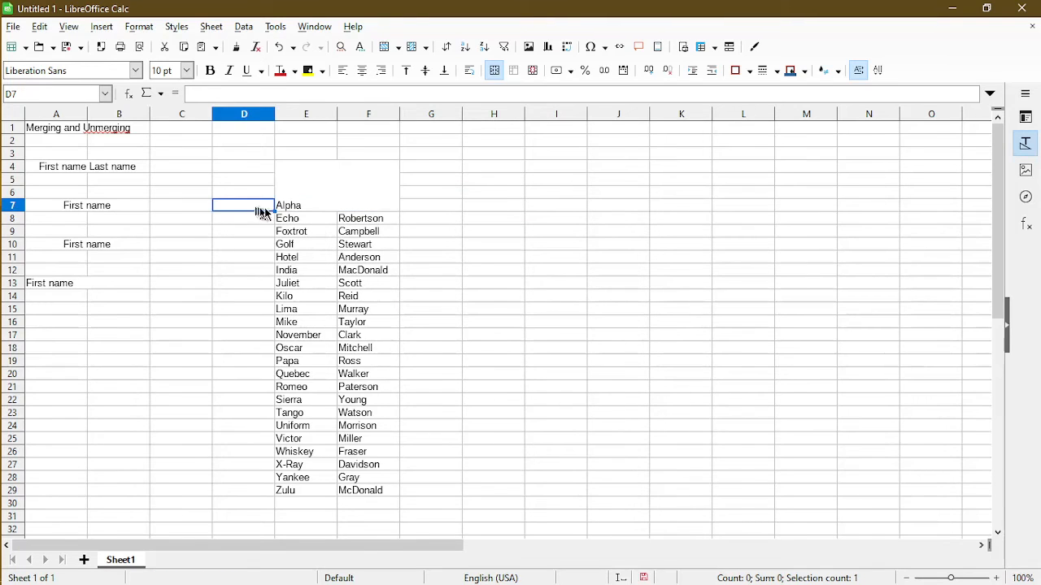
left_click(279, 205)
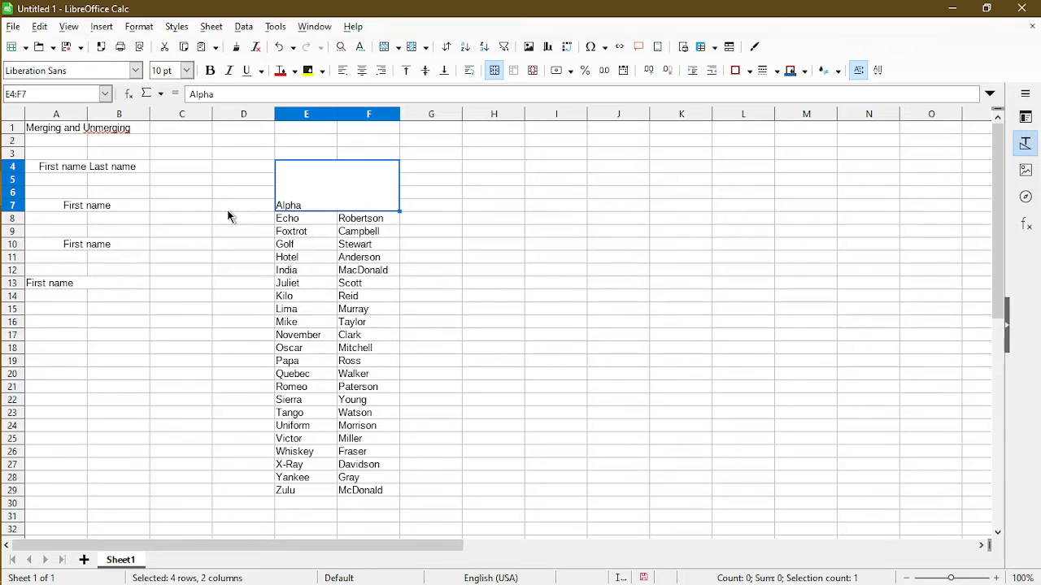
left_click(422, 207)
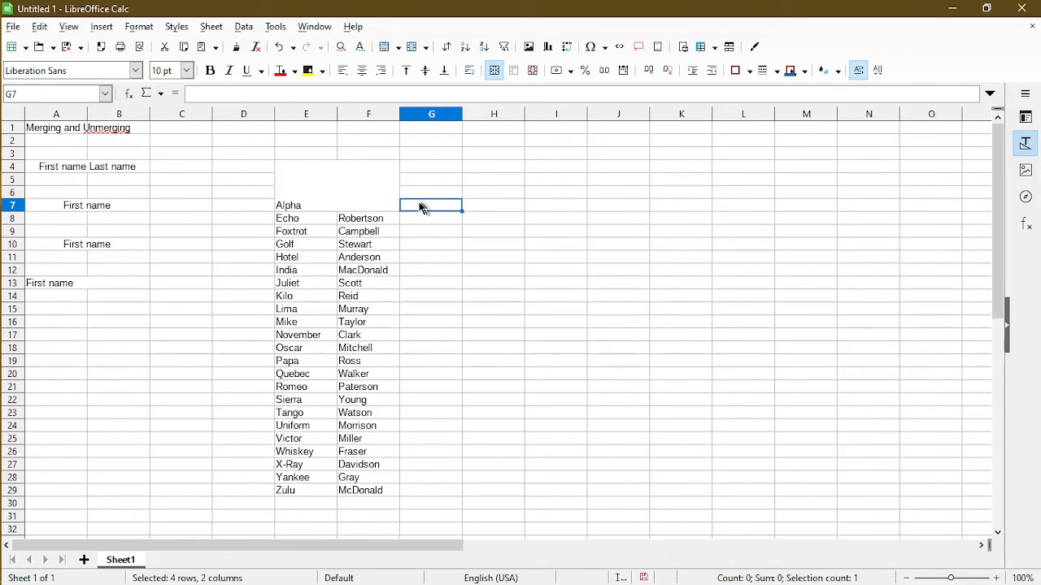
left_click(323, 205)
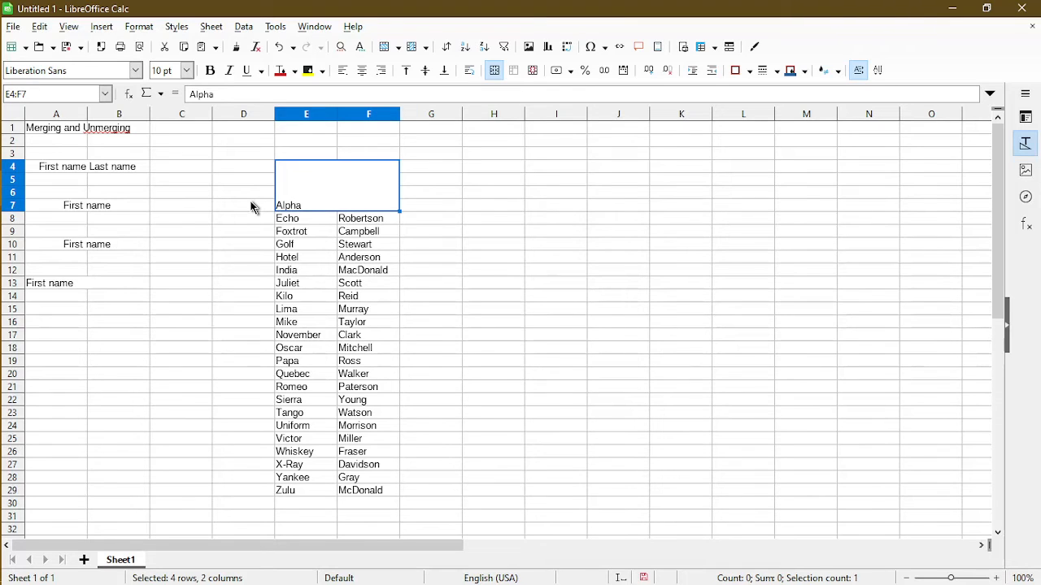
Unmerge A4:B4, left-align the text in A4, and check the contents of both cells
left_click(122, 166)
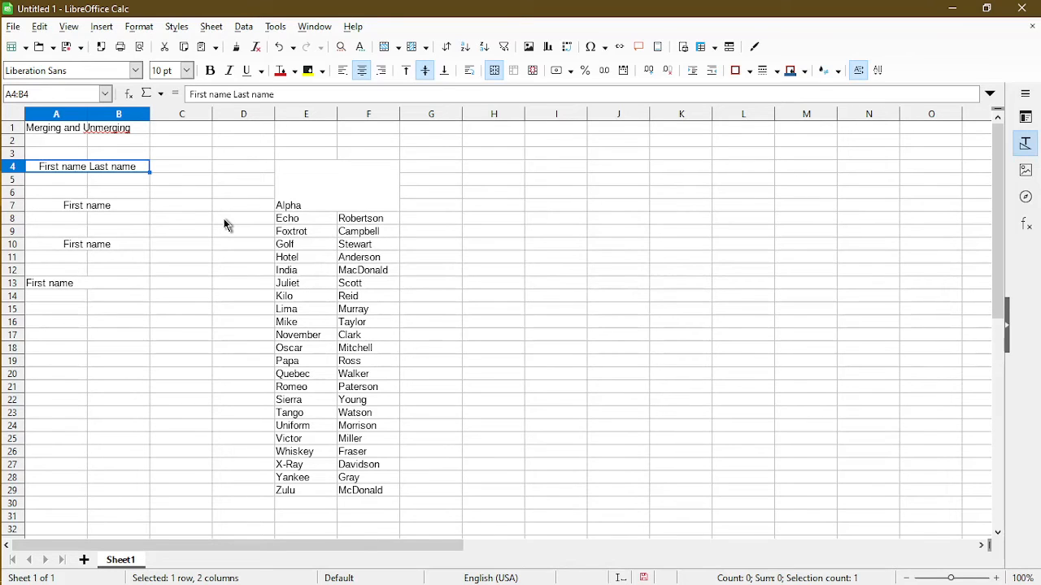
left_click(534, 71)
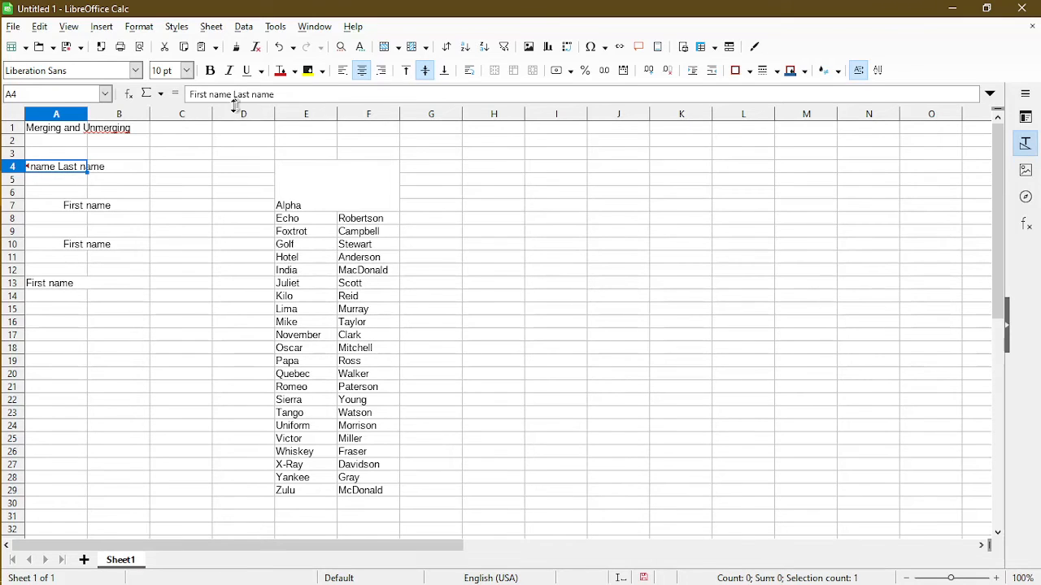
left_click(132, 171)
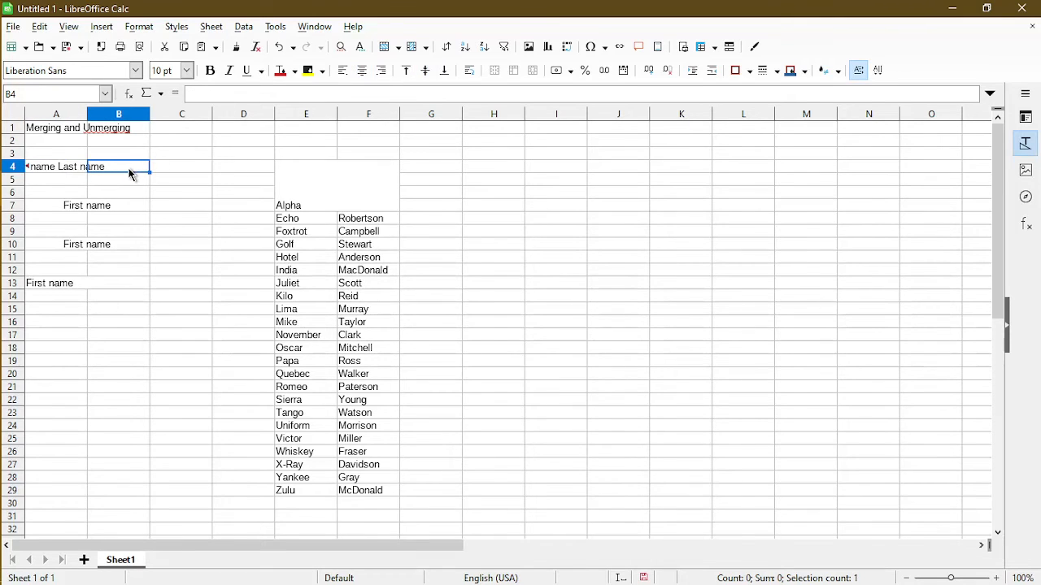
left_click(51, 172)
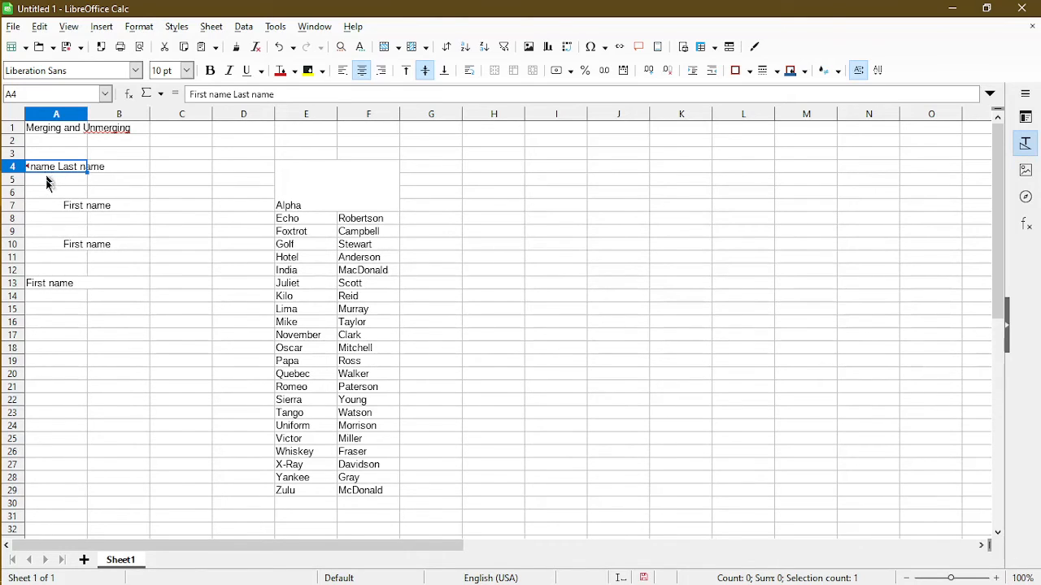
left_click(343, 72)
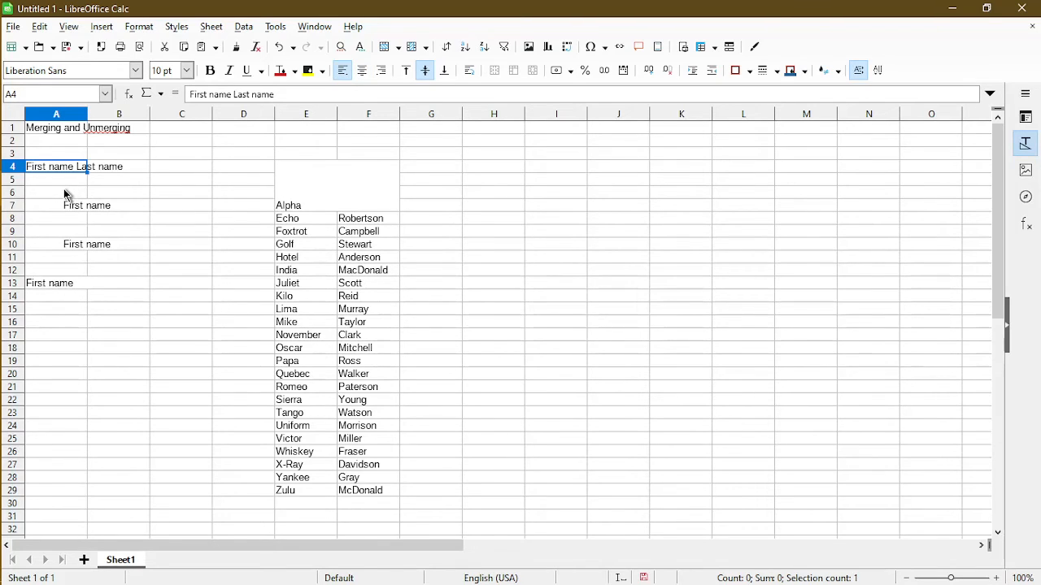
left_click(117, 170)
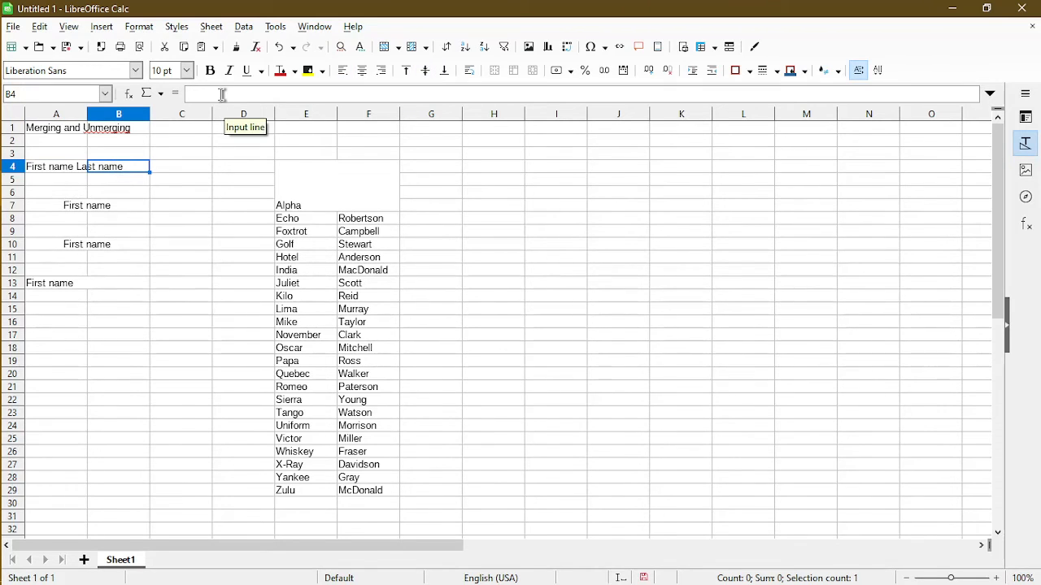
left_click(48, 170)
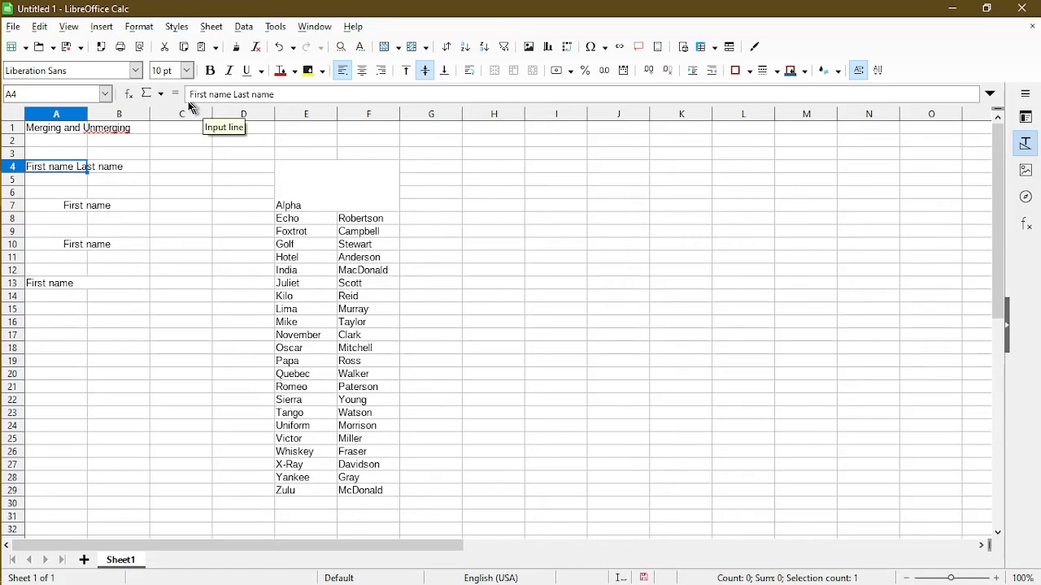
Unmerge A7:B7, left-align the text in A7, and check the contents of B7
left_click(73, 207)
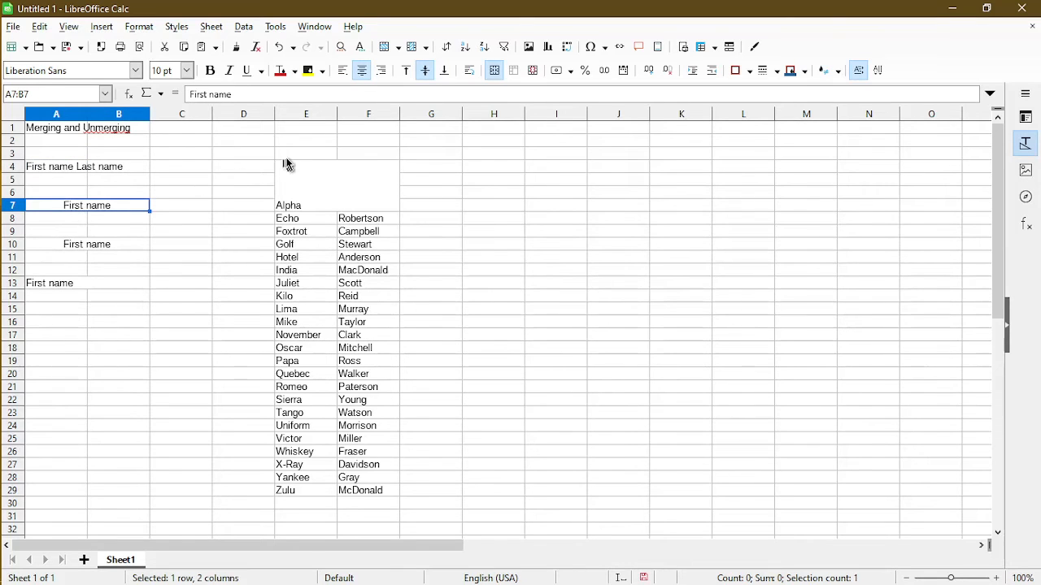
left_click(533, 70)
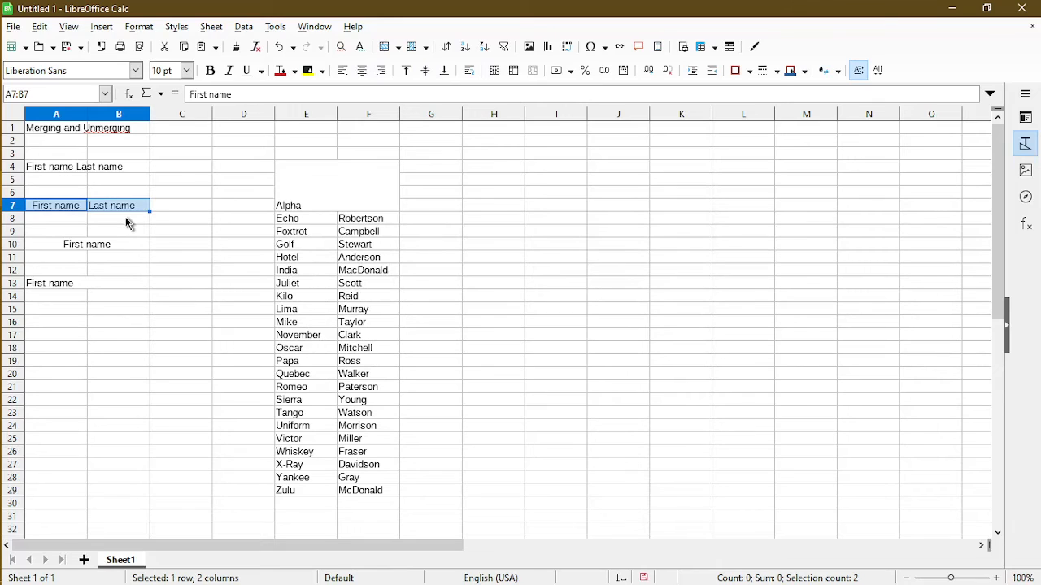
left_click(122, 208)
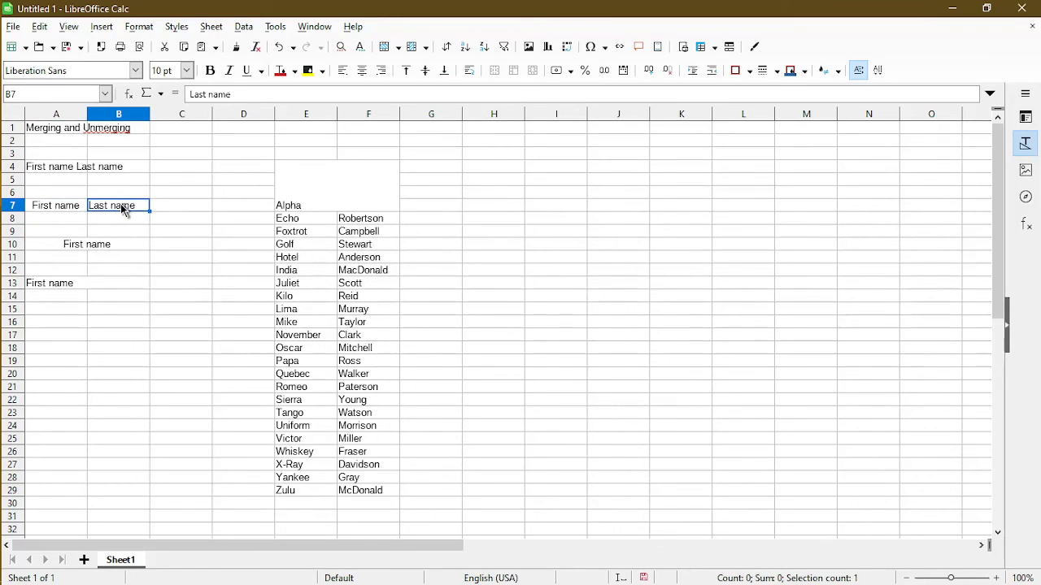
left_click(70, 211)
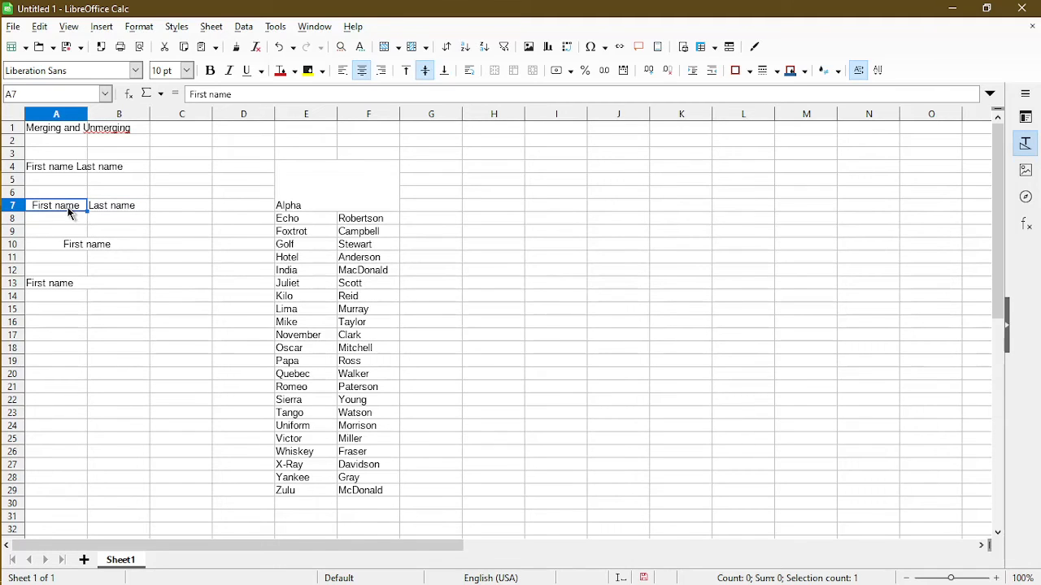
left_click(343, 70)
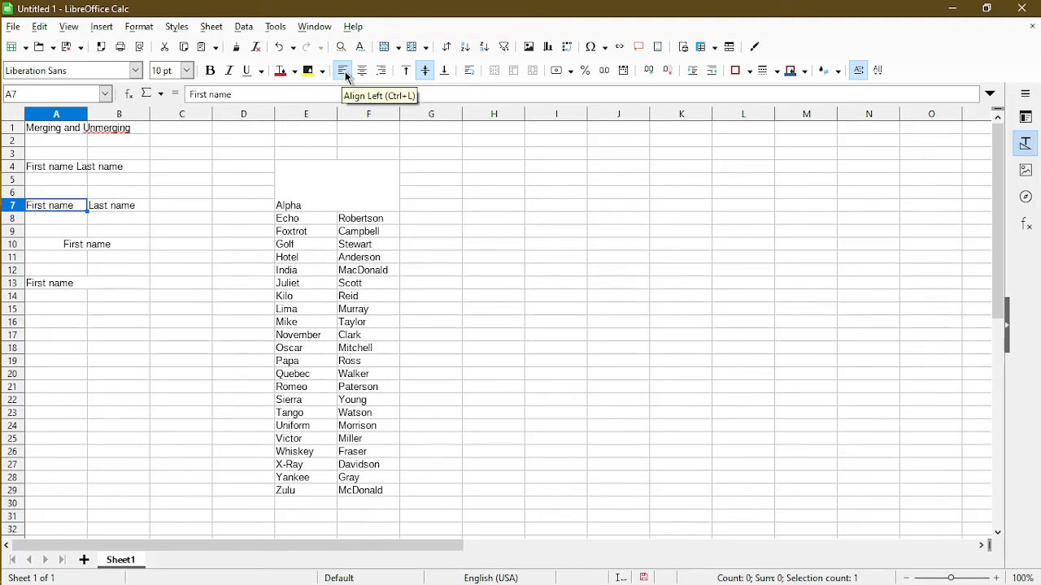
left_click(130, 210)
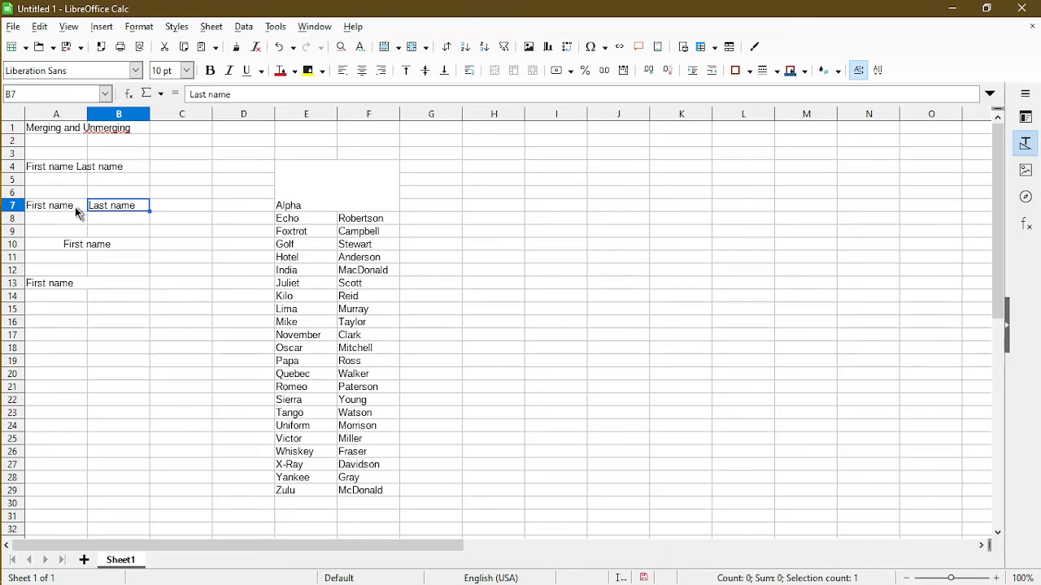
Unmerge A10:B10, check the contents of both cells, and left-align the text in A10
left_click(75, 243)
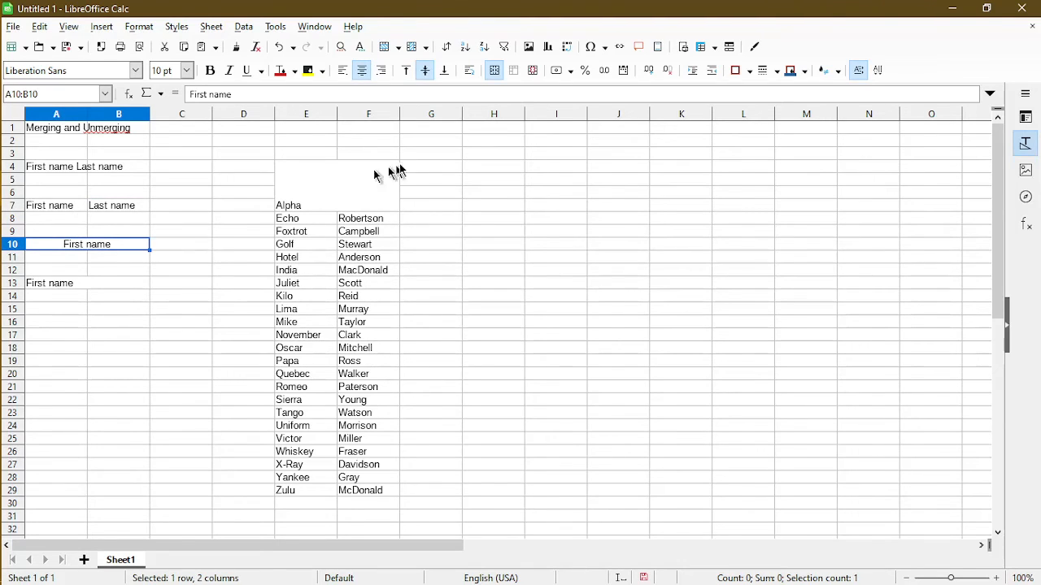
left_click(532, 73)
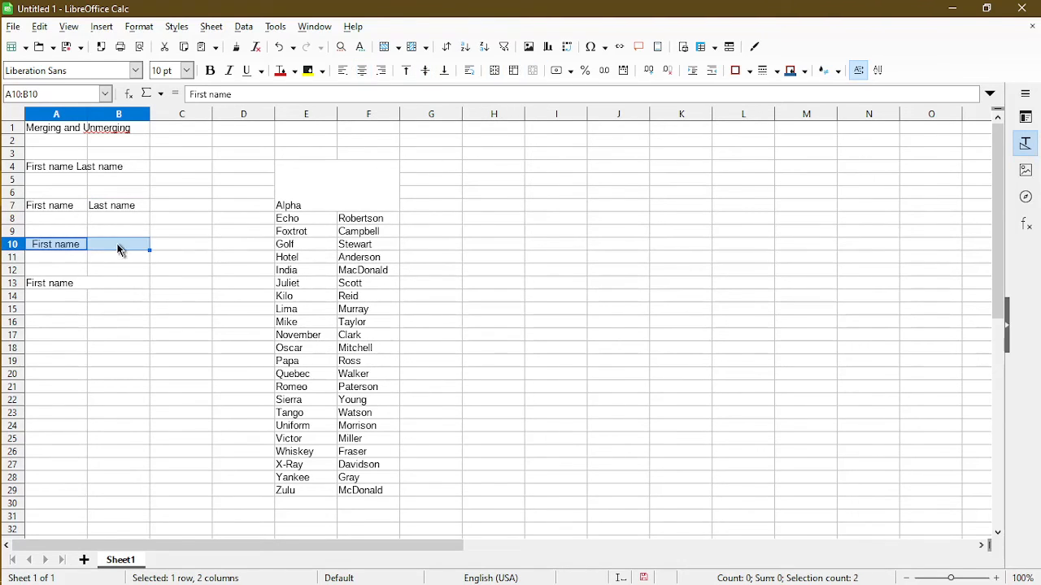
left_click(118, 248)
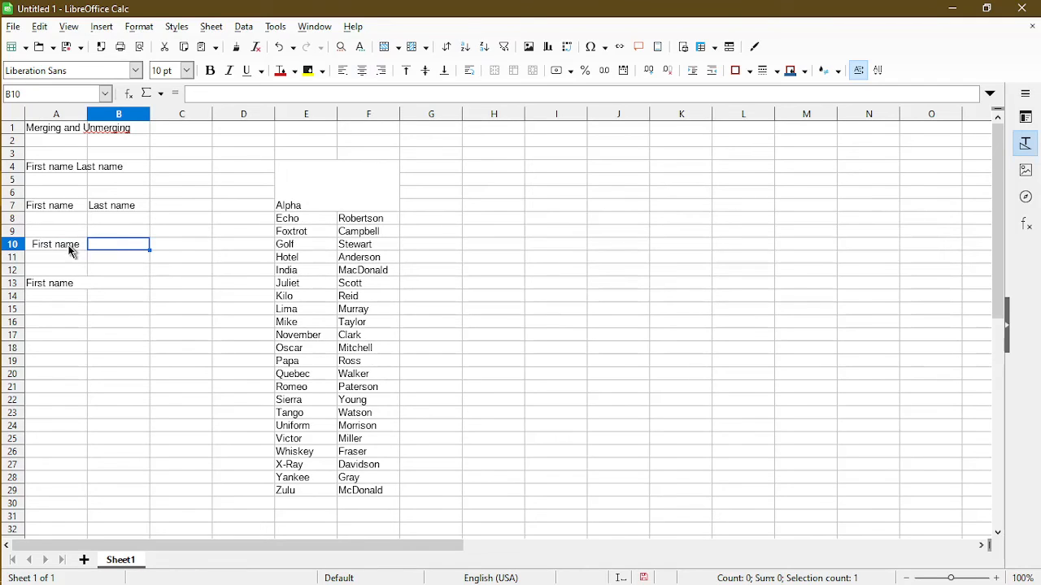
left_click(76, 248)
left_click(95, 252)
left_click(71, 251)
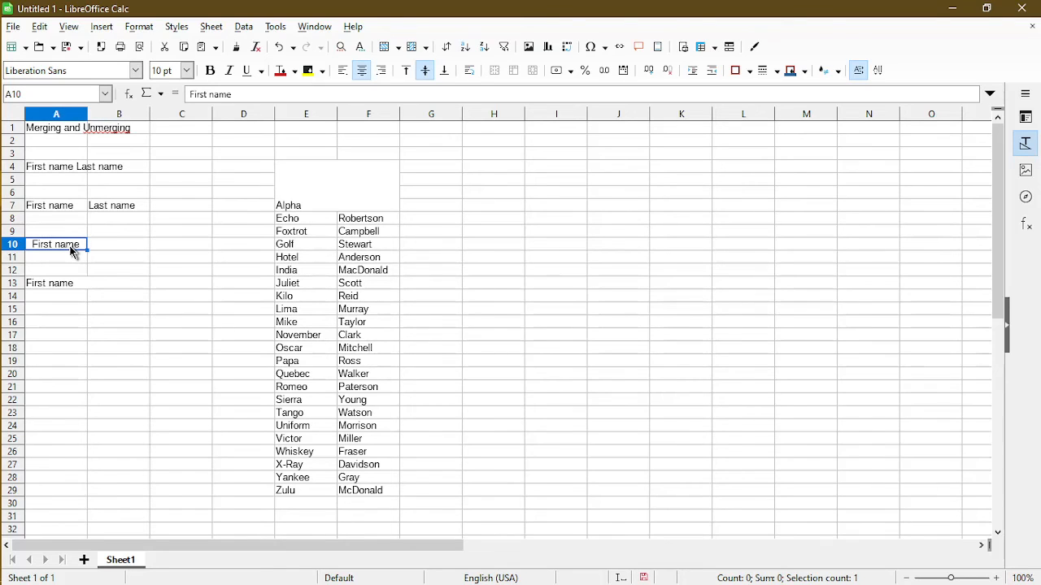
left_click(342, 71)
Unmerge A13:B13 and check the contents of both cells against A10
left_click(65, 284)
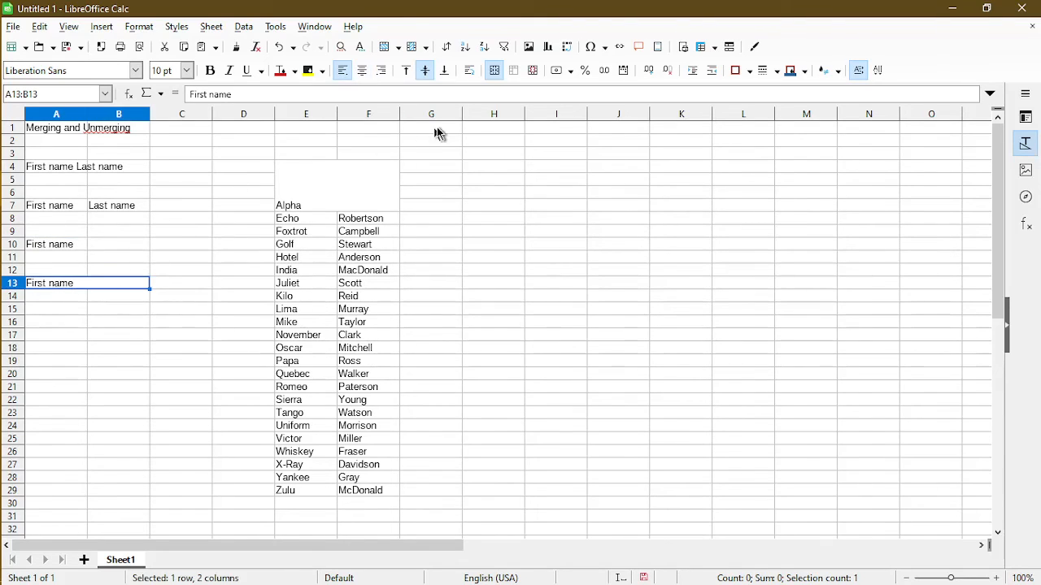
left_click(533, 70)
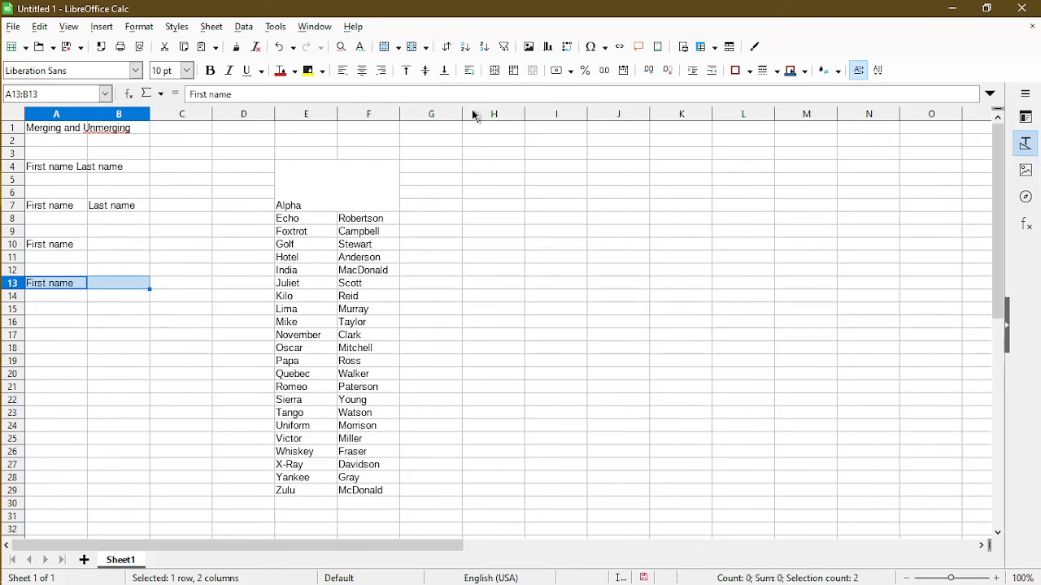
left_click(131, 283)
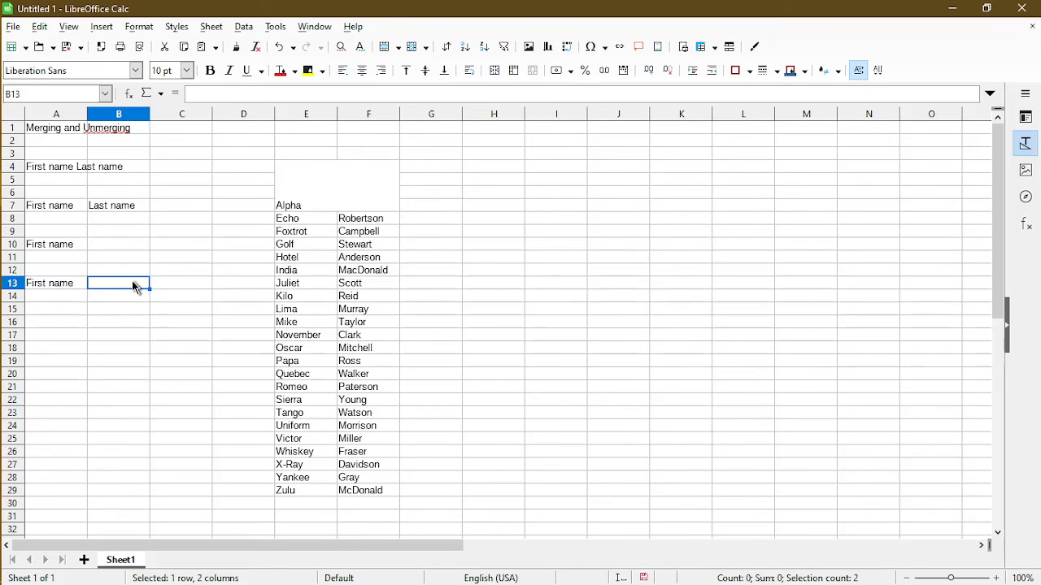
left_click(80, 288)
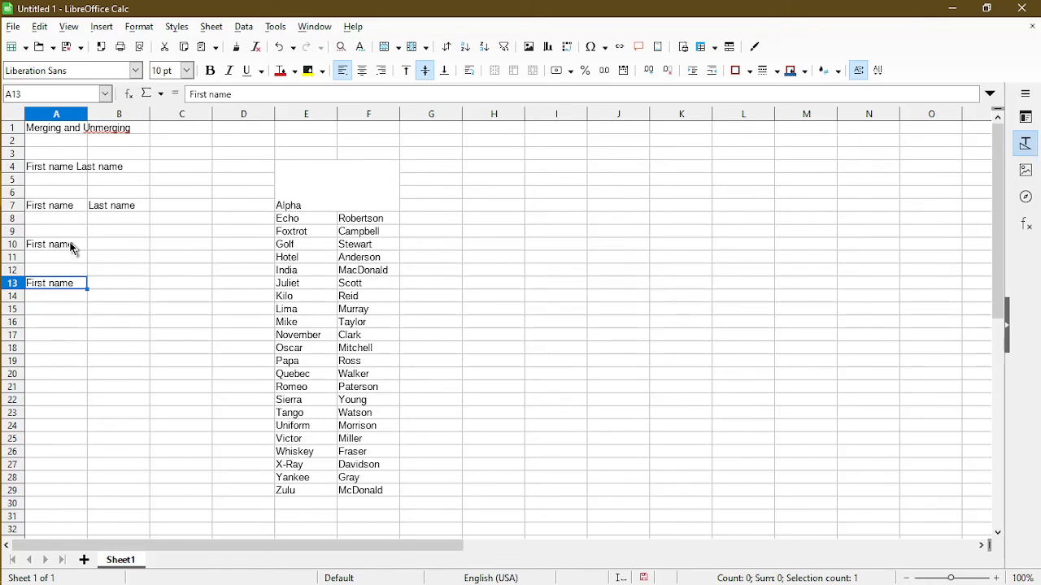
left_click(71, 244)
left_click(71, 290)
left_click(143, 284)
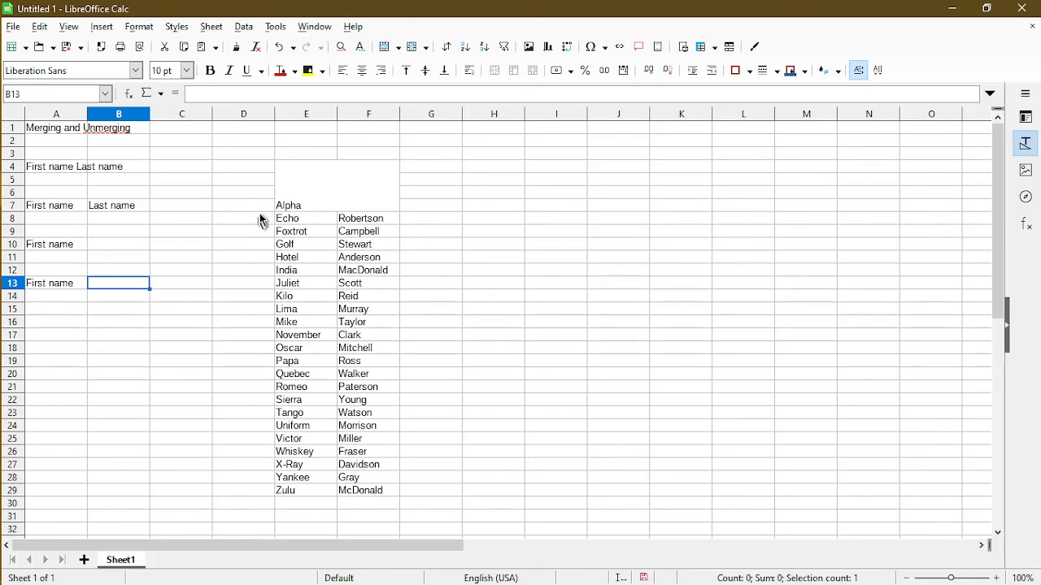
Unmerge the name block E4:F7 and check the restored entries in column F
left_click(280, 210)
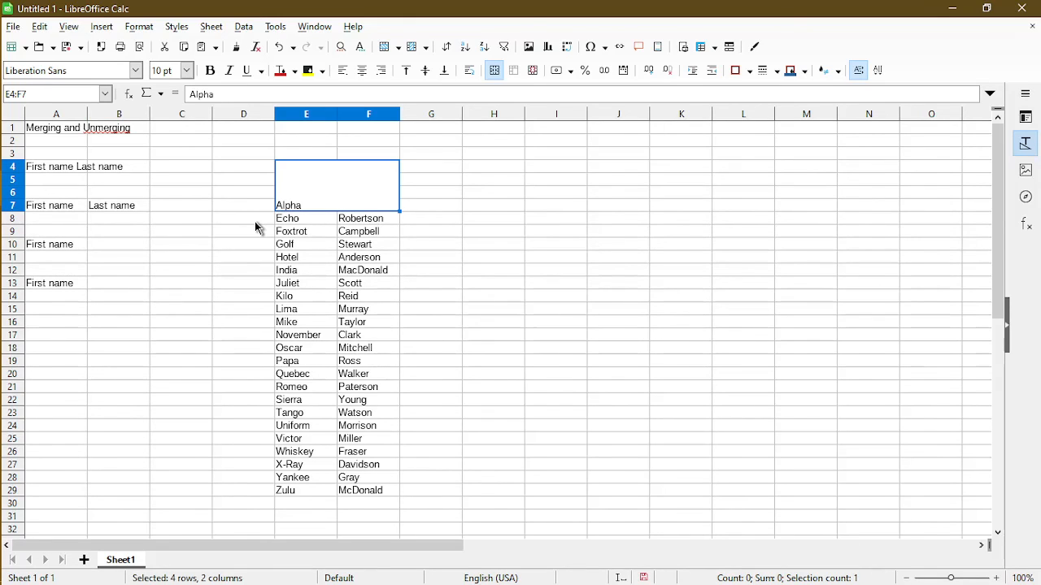
left_click(533, 70)
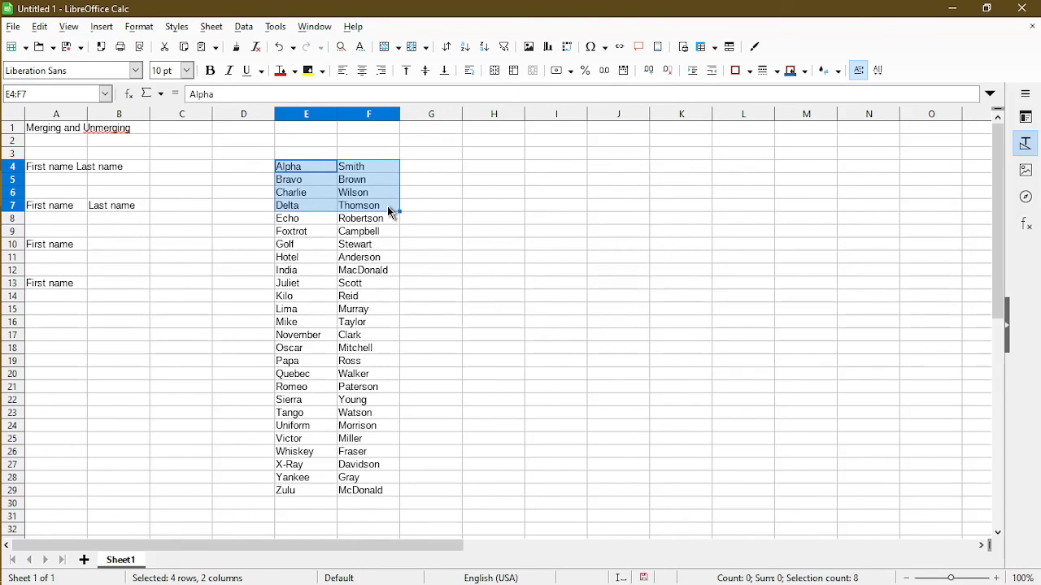
left_click(387, 206)
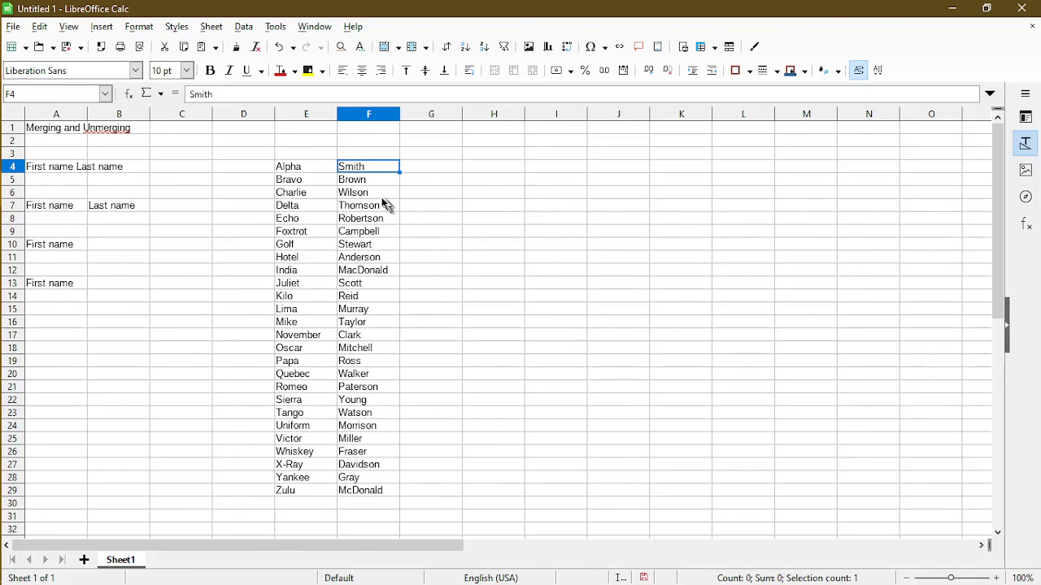
Enter the heading words "Full" in E3 and "Name" in F3 above the name columns
left_click(325, 155)
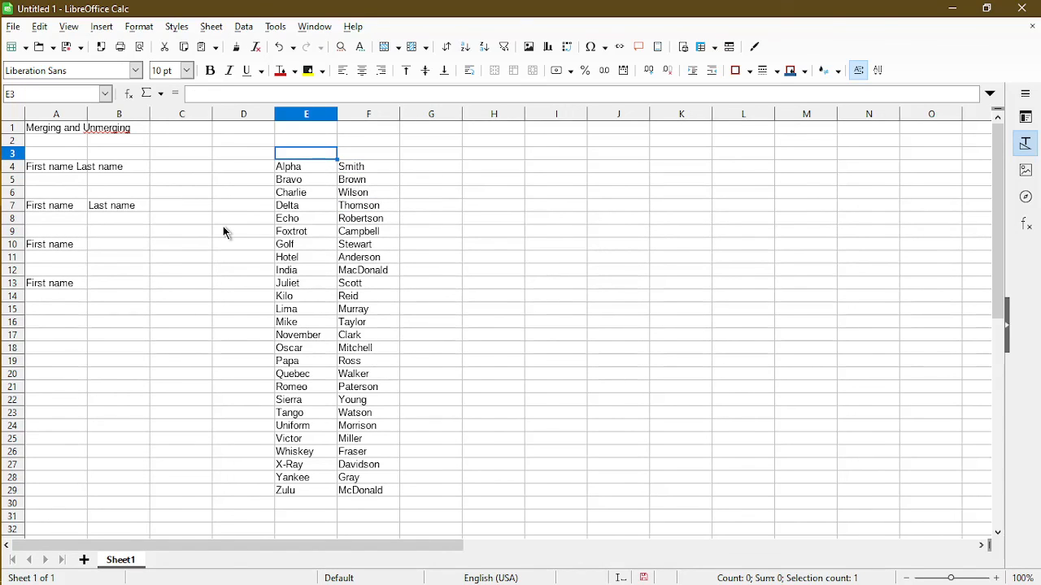
type("Full")
key("Tab")
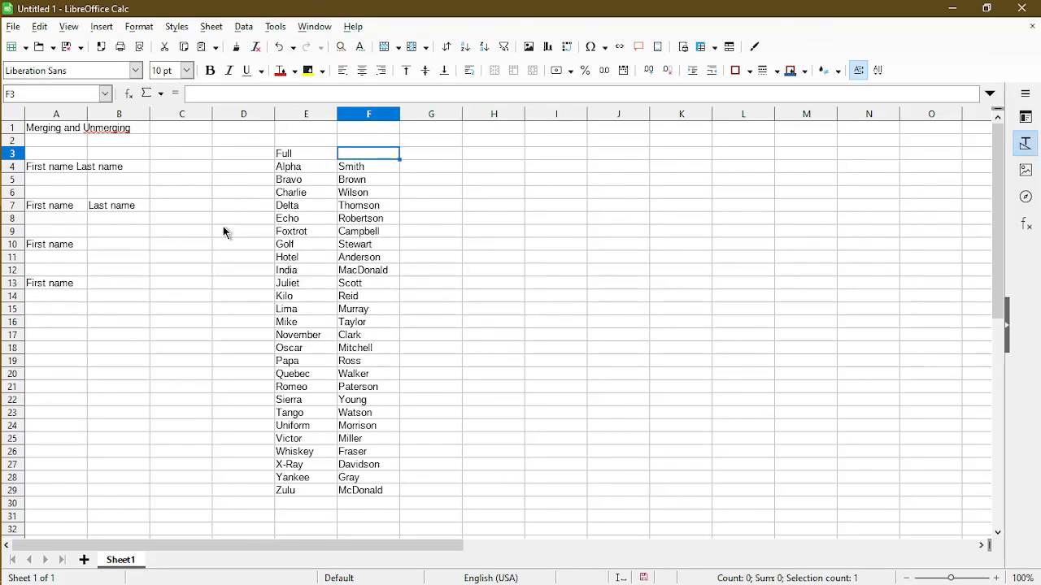
type("Name")
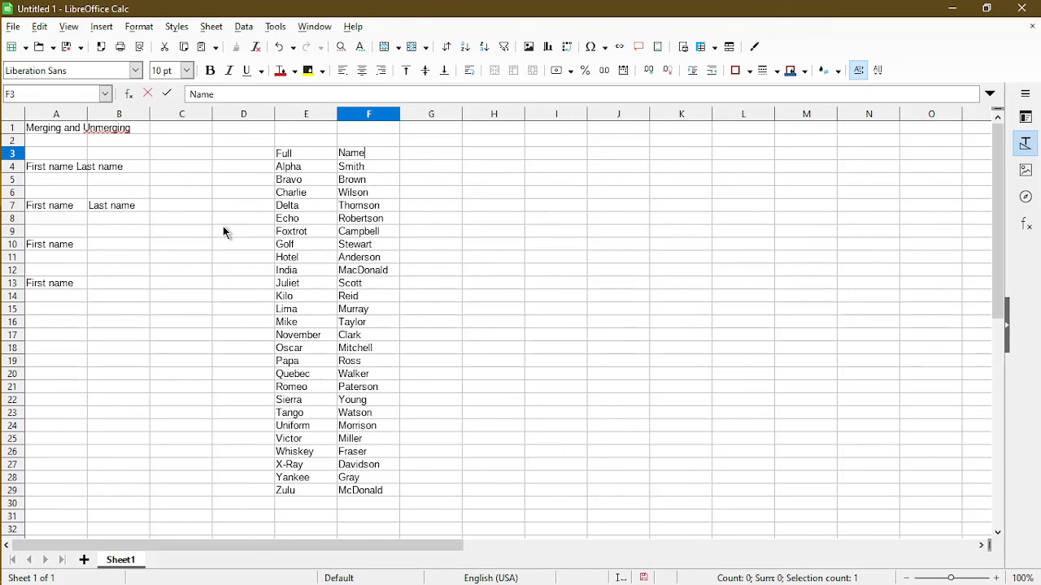